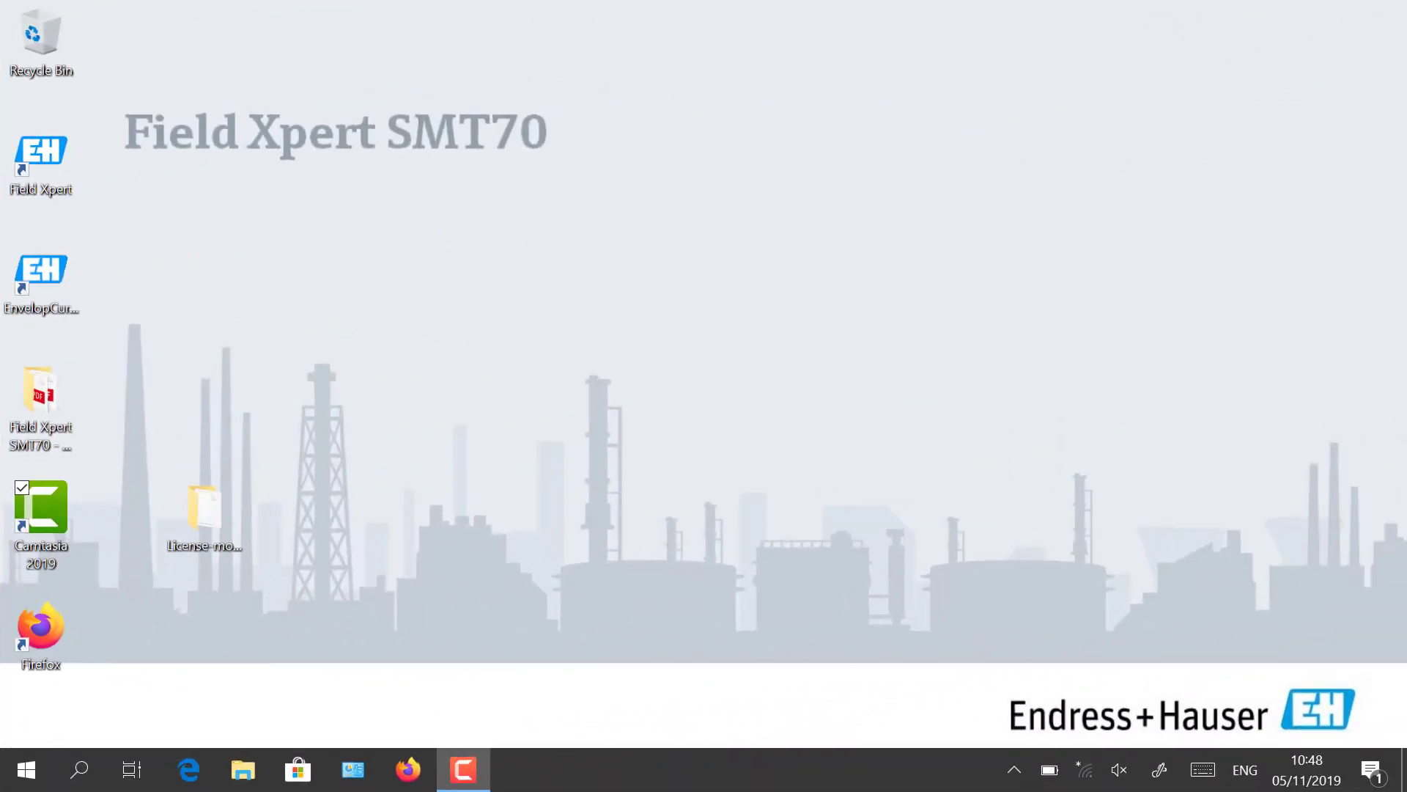
# Step: Pair the mobiLink192200731 modem as a Bluetooth device in the Windows device settings
pyautogui.press('super')
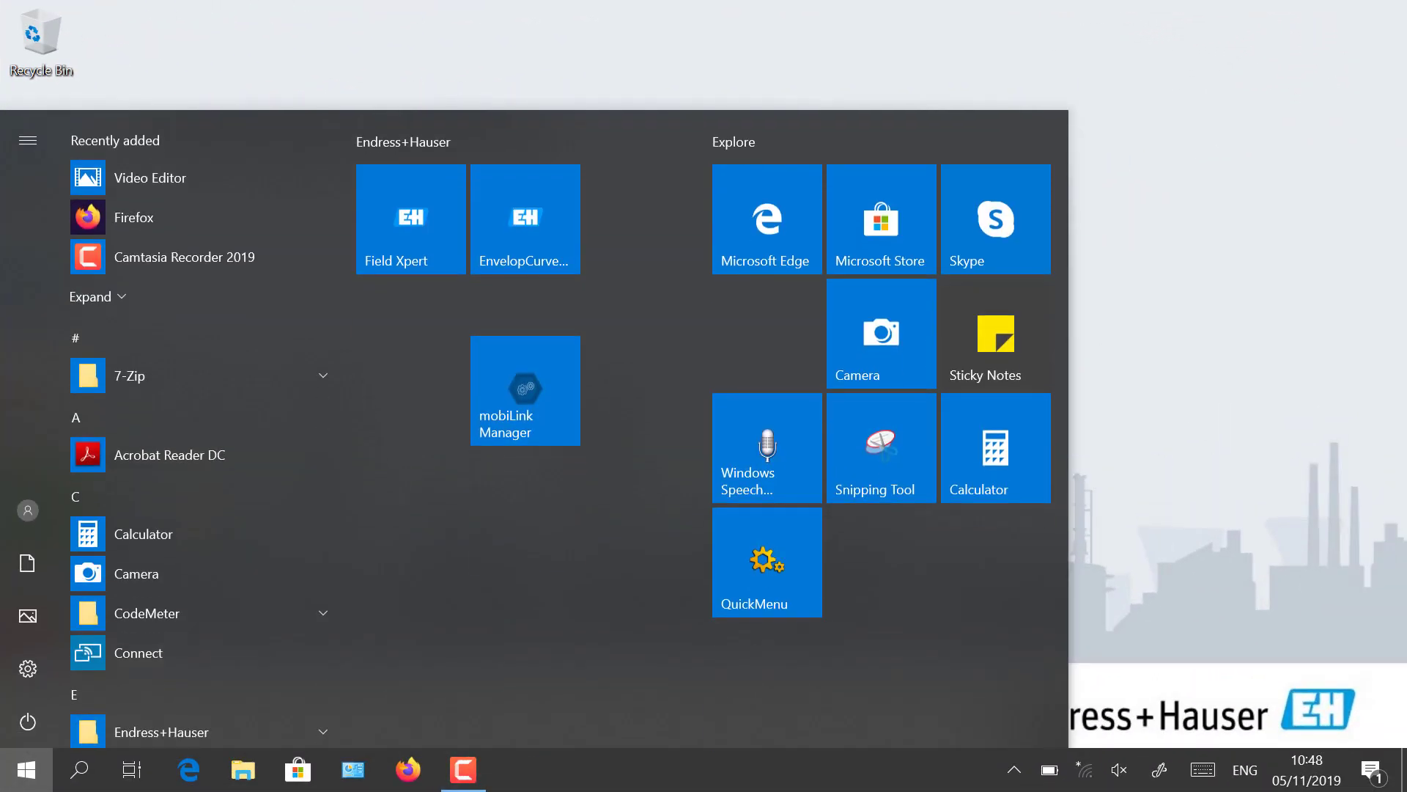
pyautogui.press('super+i')
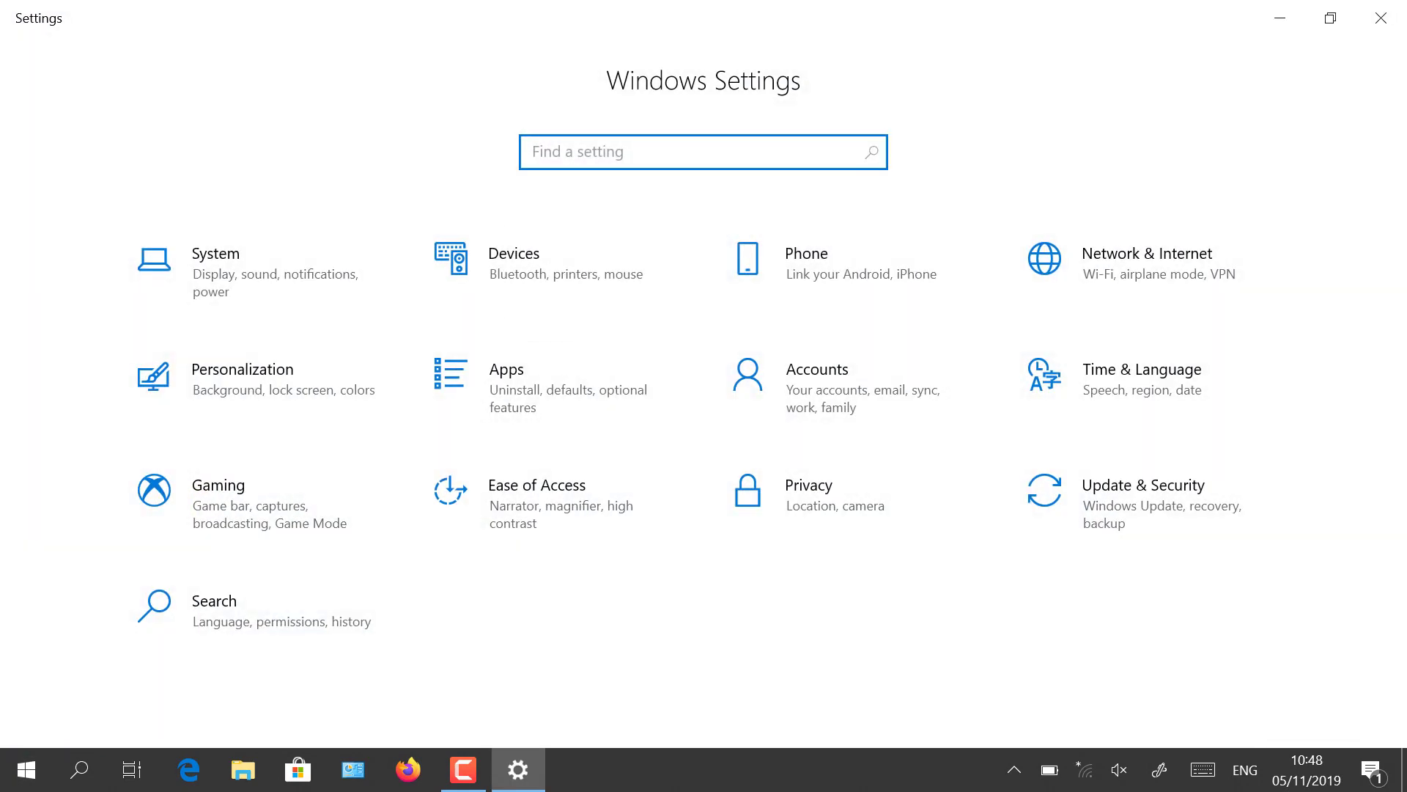
pyautogui.click(551, 271)
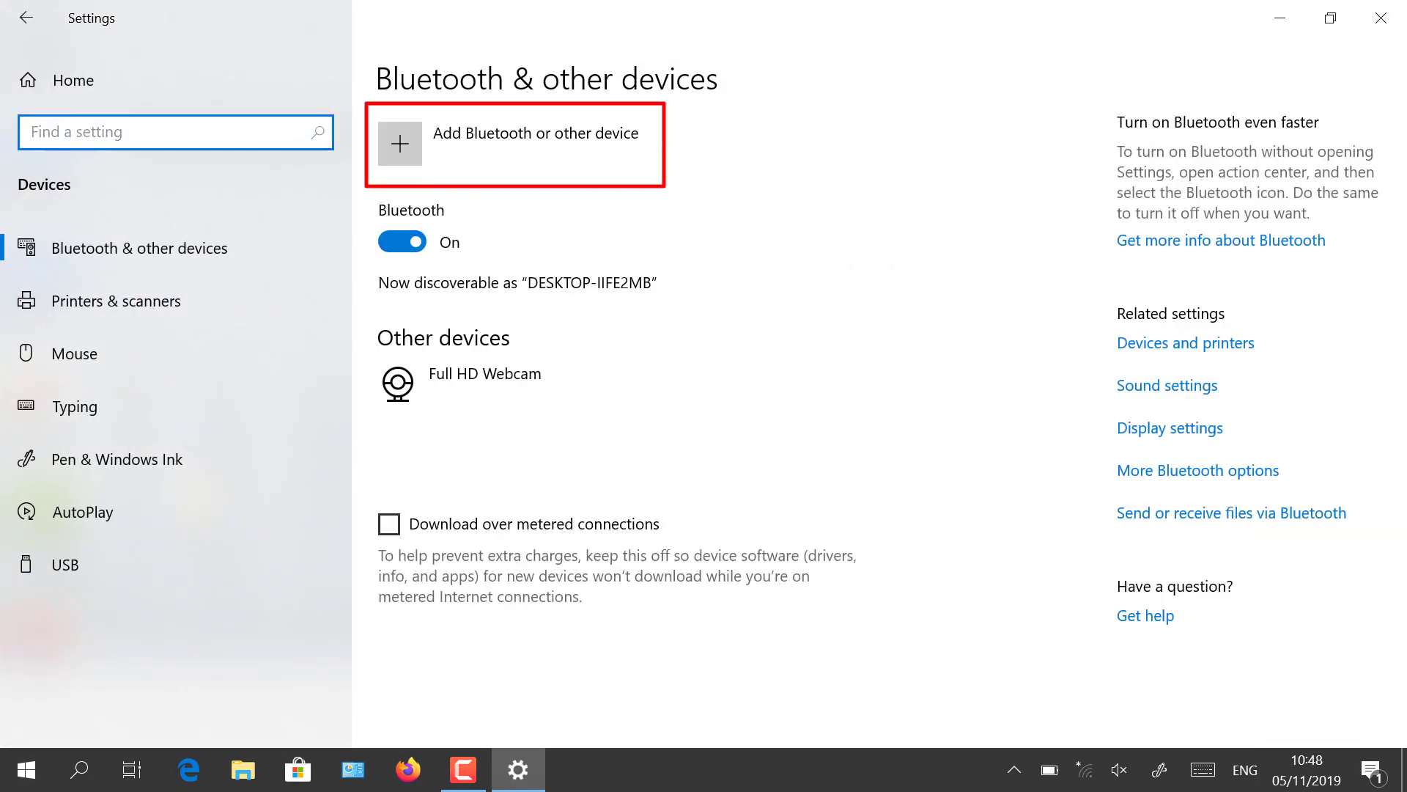
pyautogui.click(400, 143)
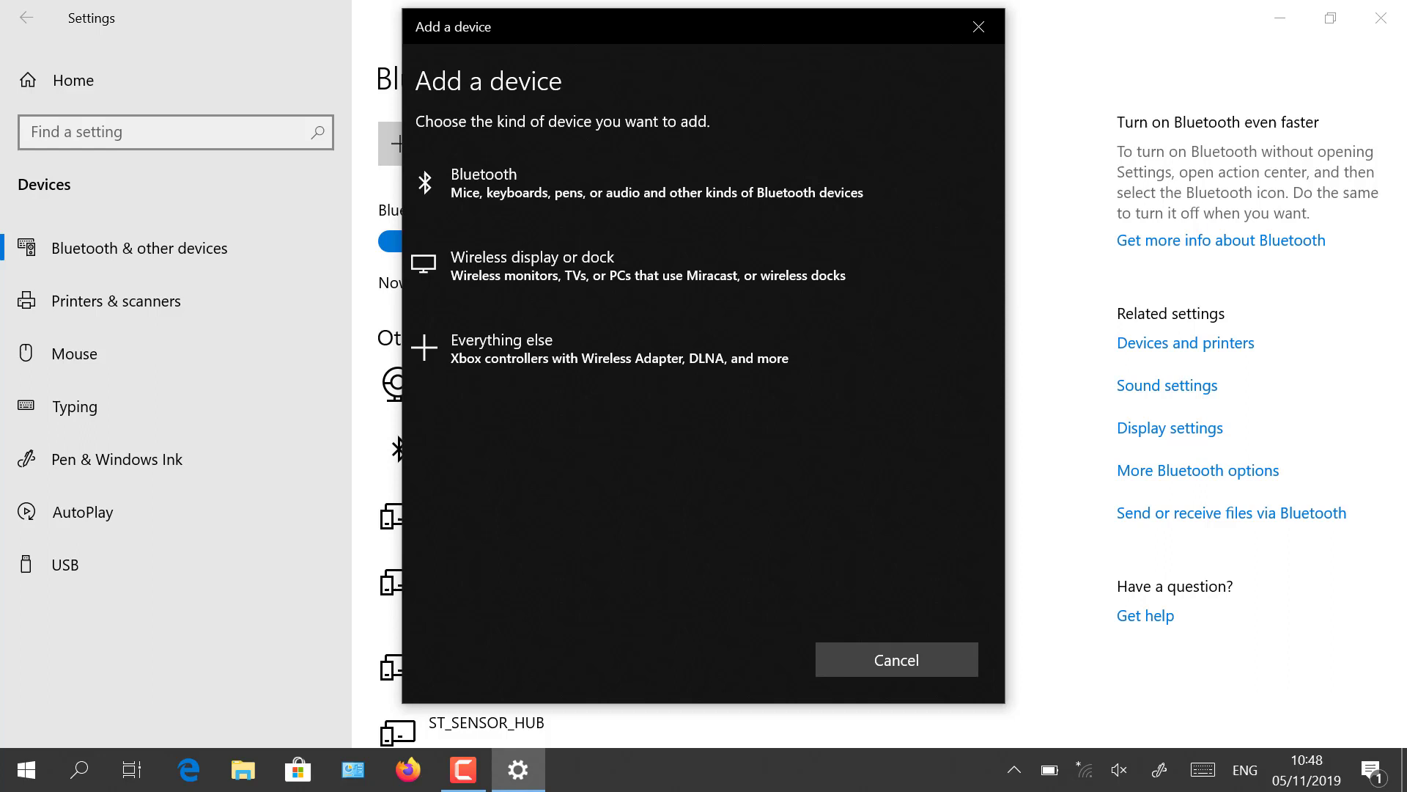
pyautogui.click(513, 183)
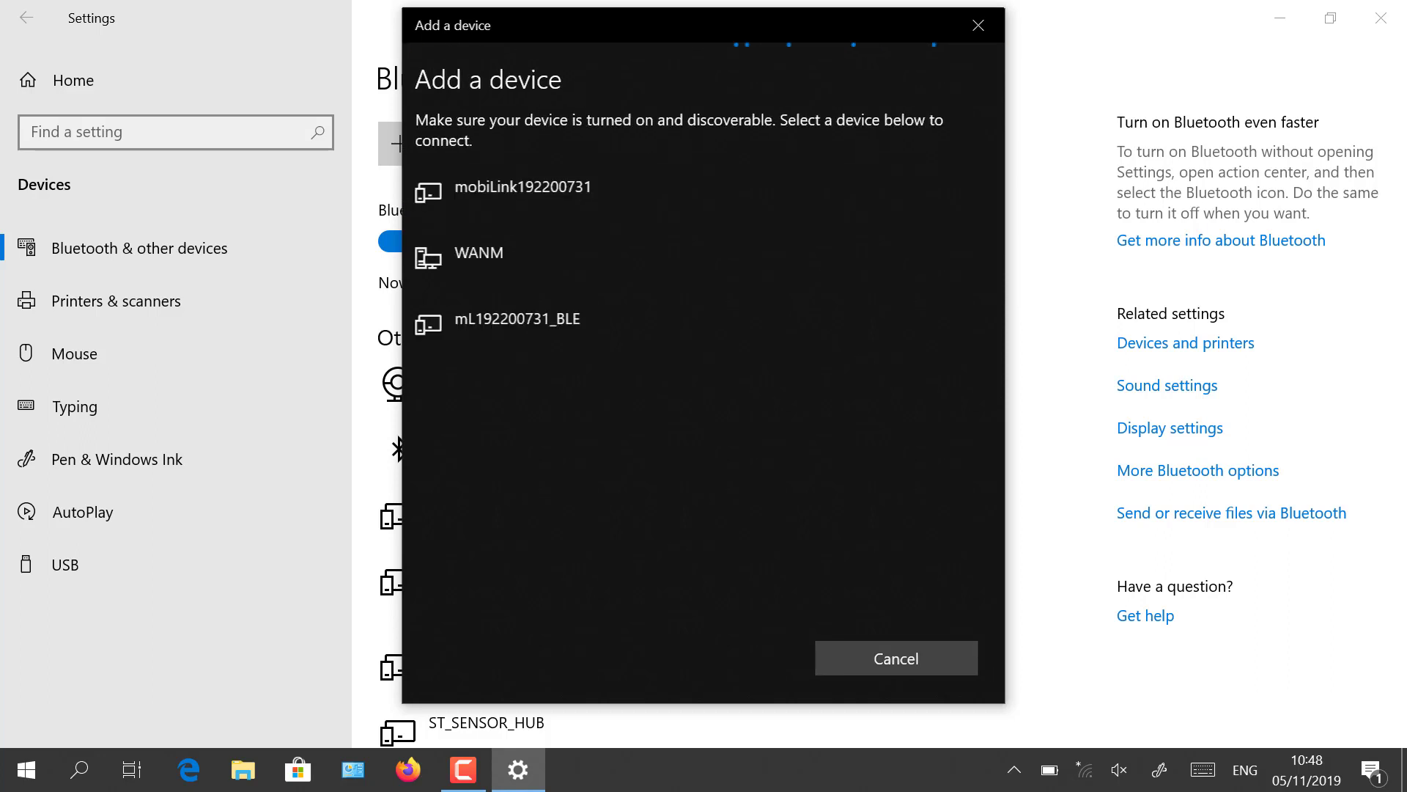
pyautogui.click(523, 192)
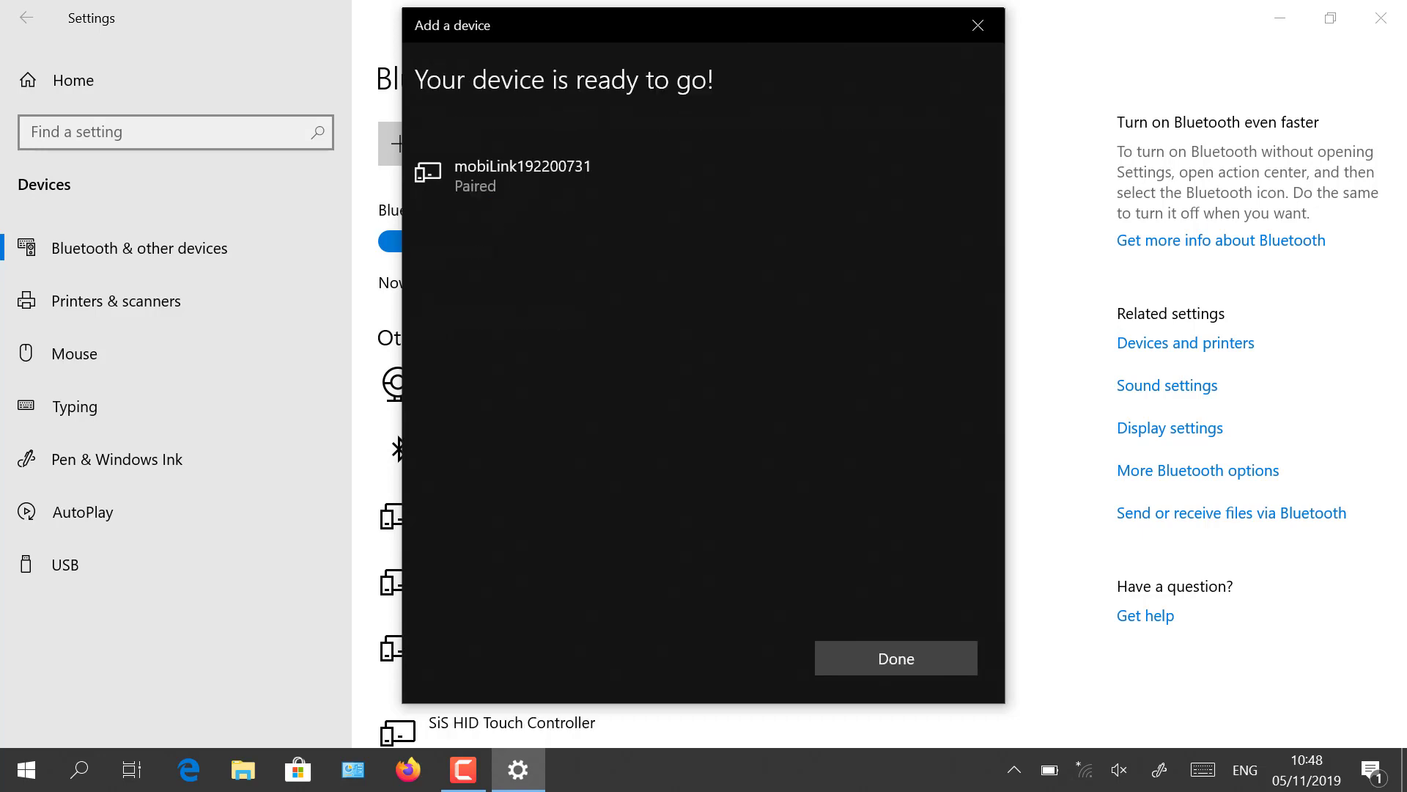
pyautogui.press('Return')
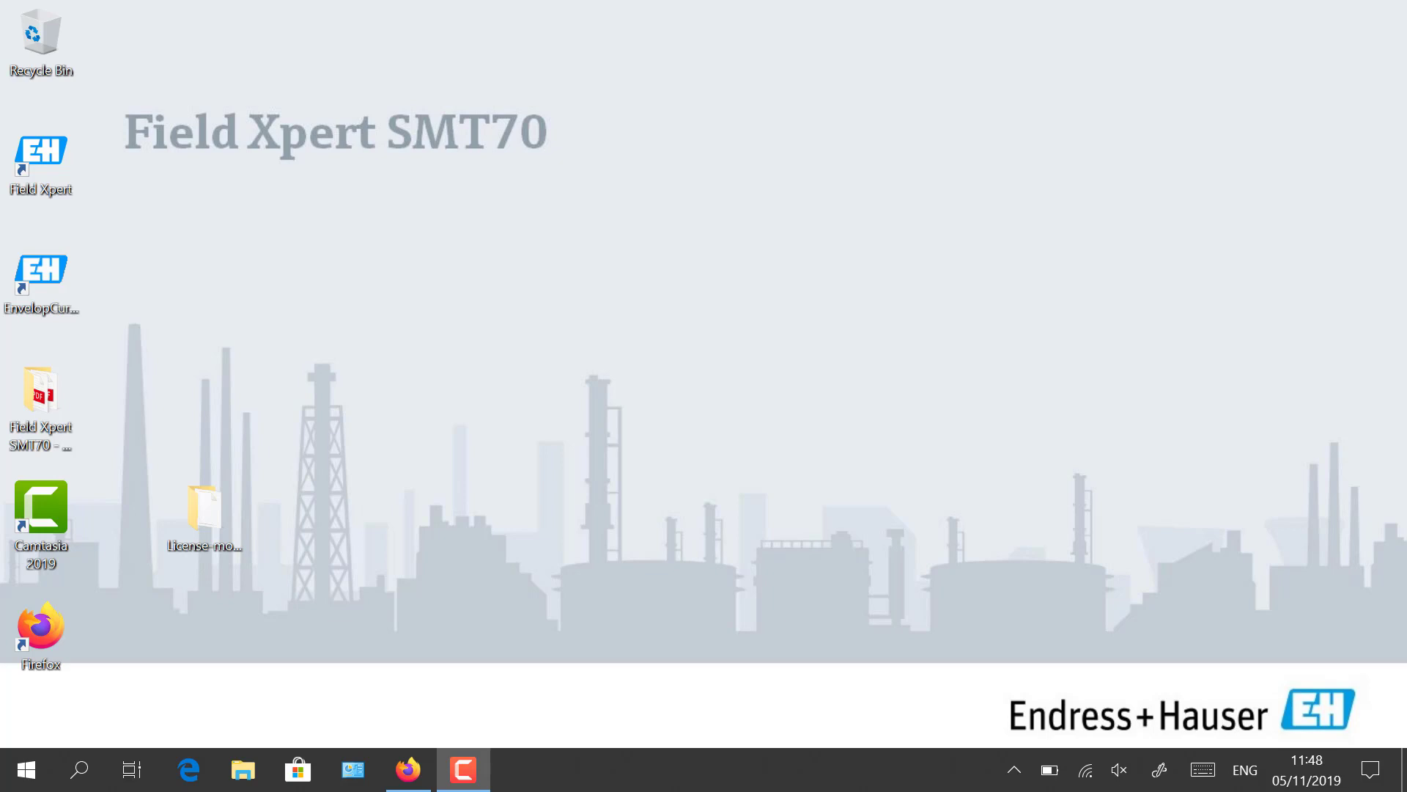
# Step: Find and open mobiLink Manager, and read the licensing information of the Bluetooth-connected modem
pyautogui.click(80, 770)
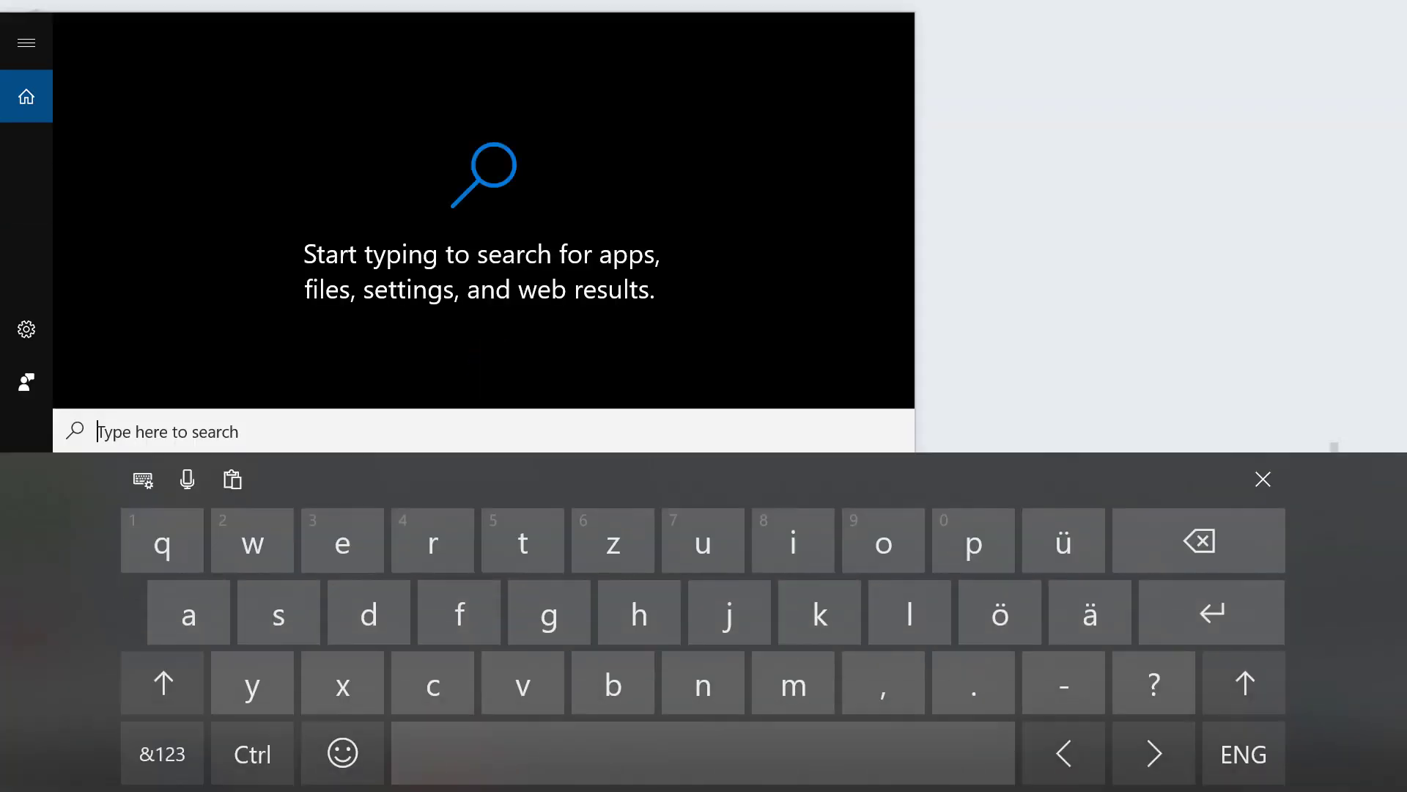
pyautogui.write('mob')
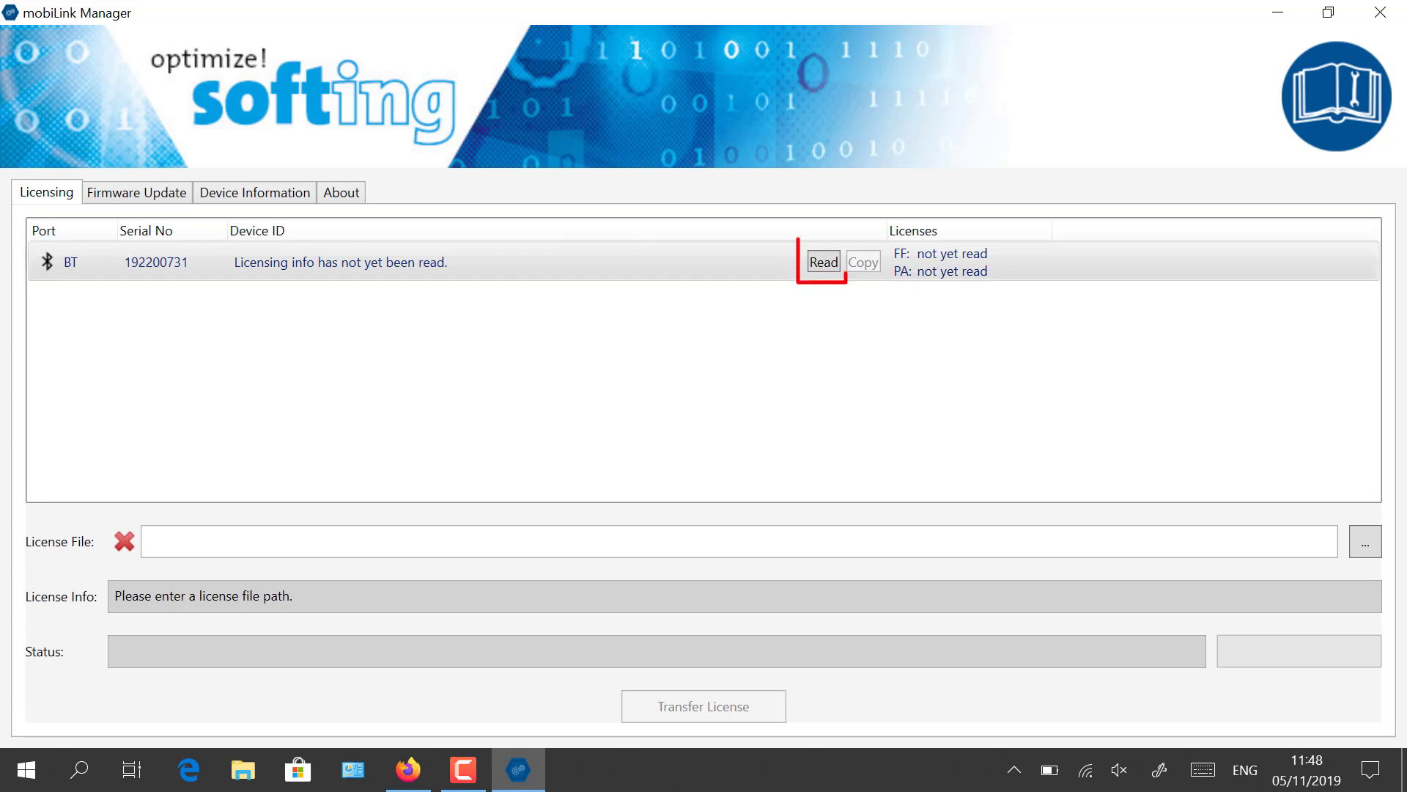
pyautogui.click(823, 261)
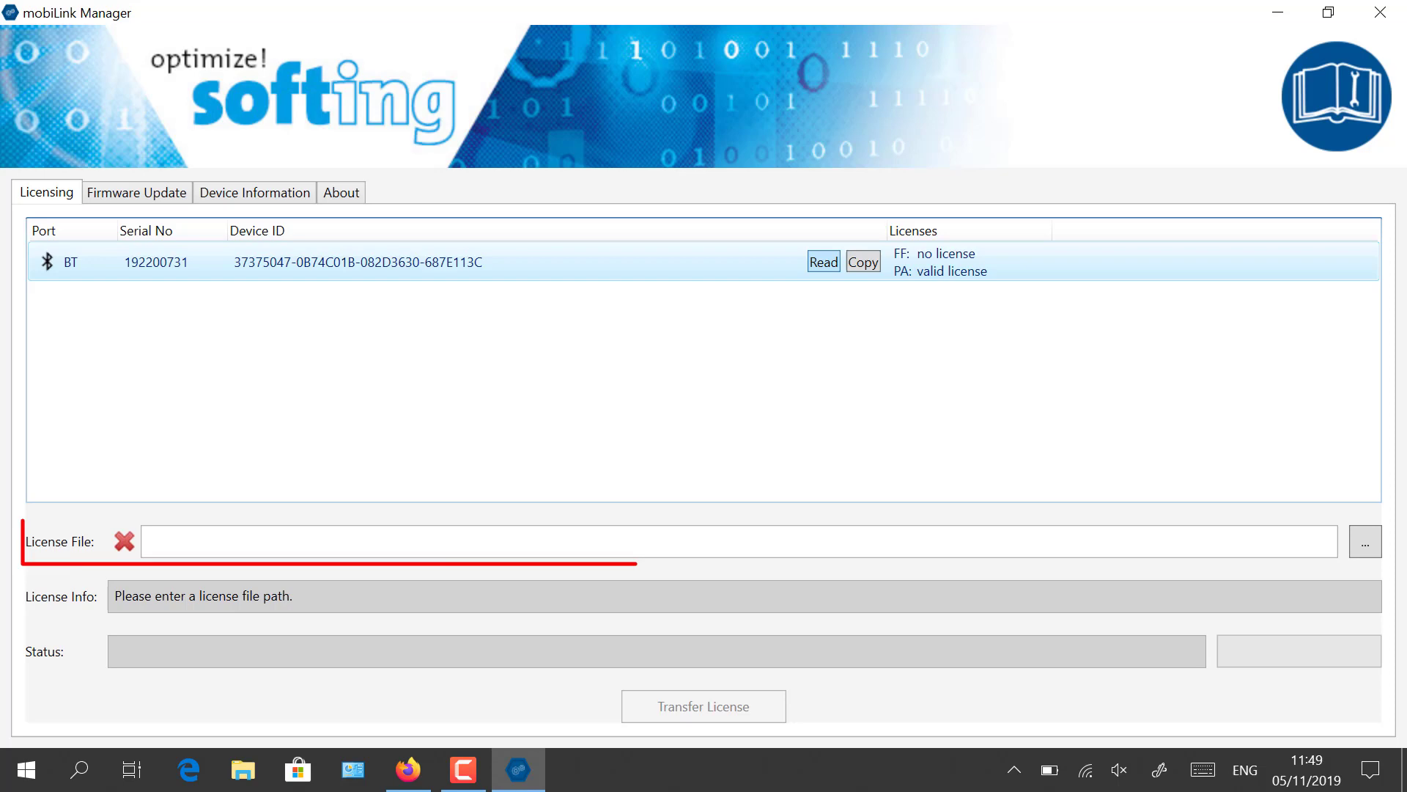
# Step: Load the license file LIC_PA_STACK_20190925_215738.lic, transfer it to the modem and minimize mobiLink Manager
pyautogui.click(1364, 541)
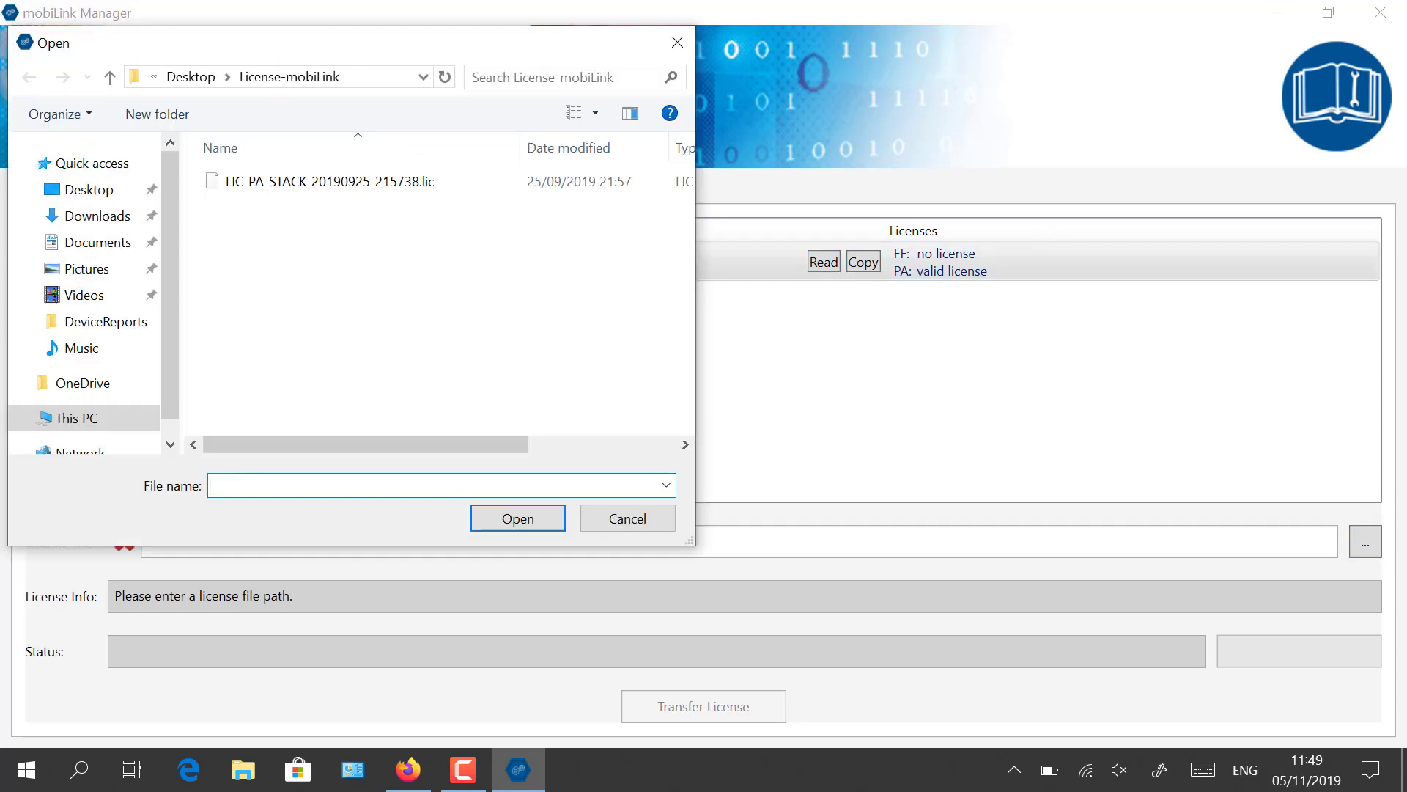
pyautogui.click(414, 181)
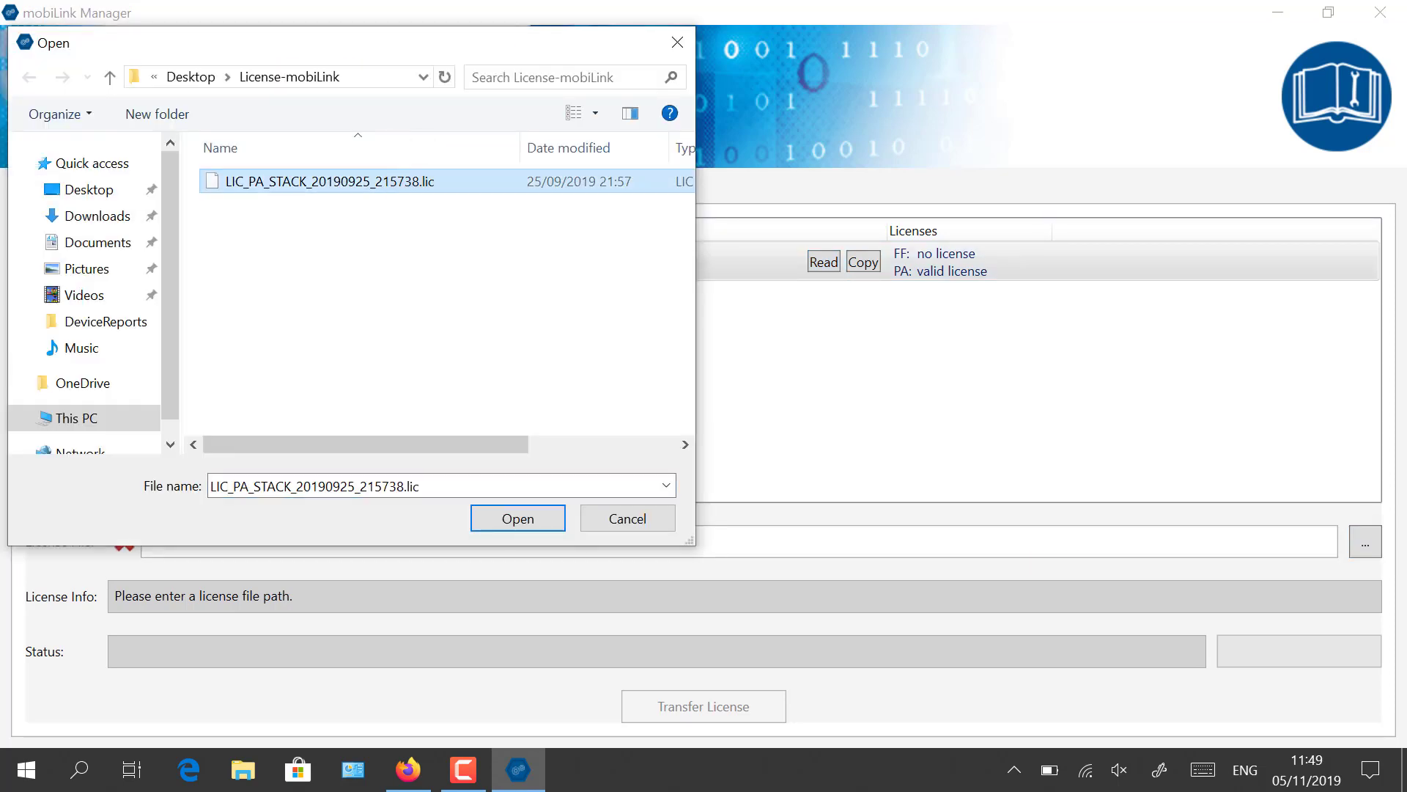
pyautogui.press('Return')
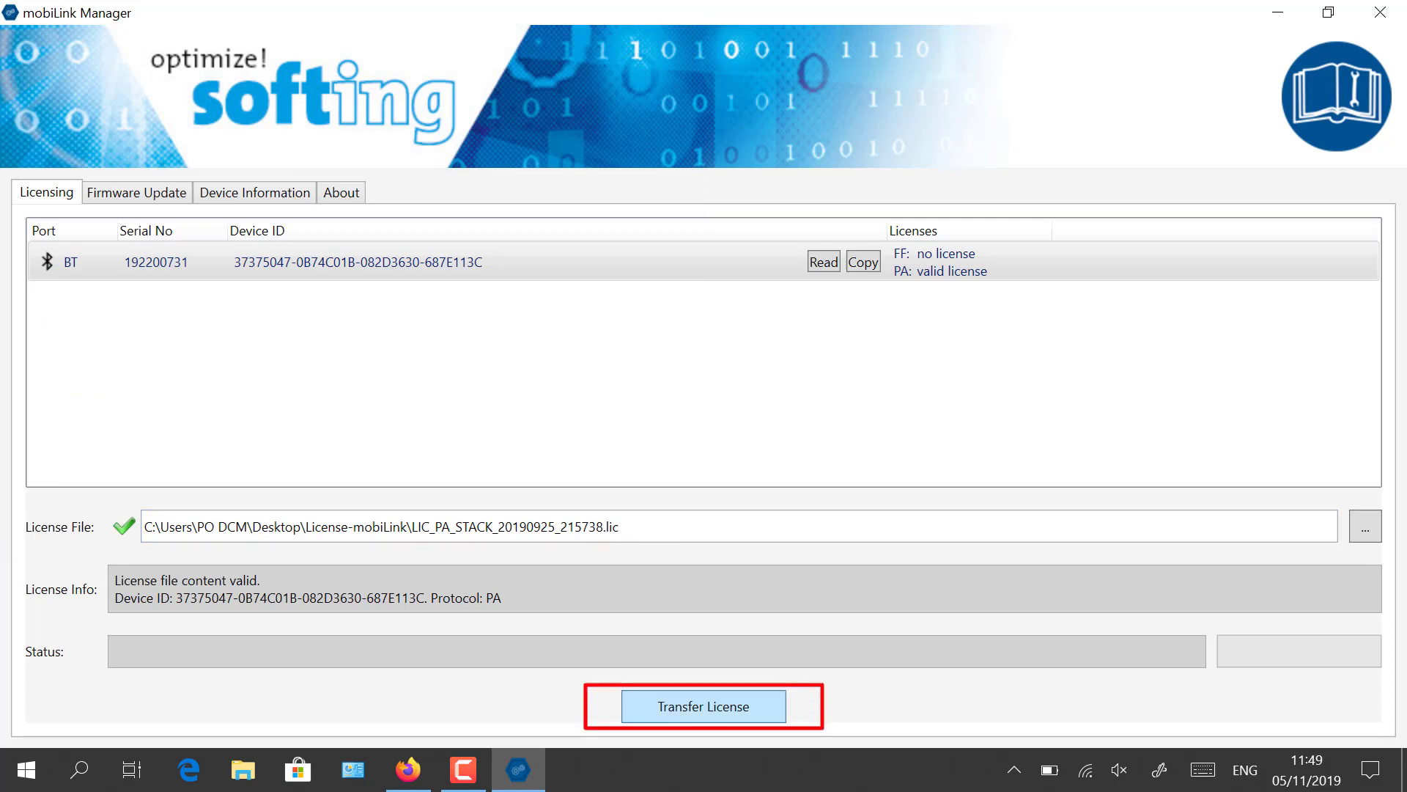
pyautogui.click(703, 705)
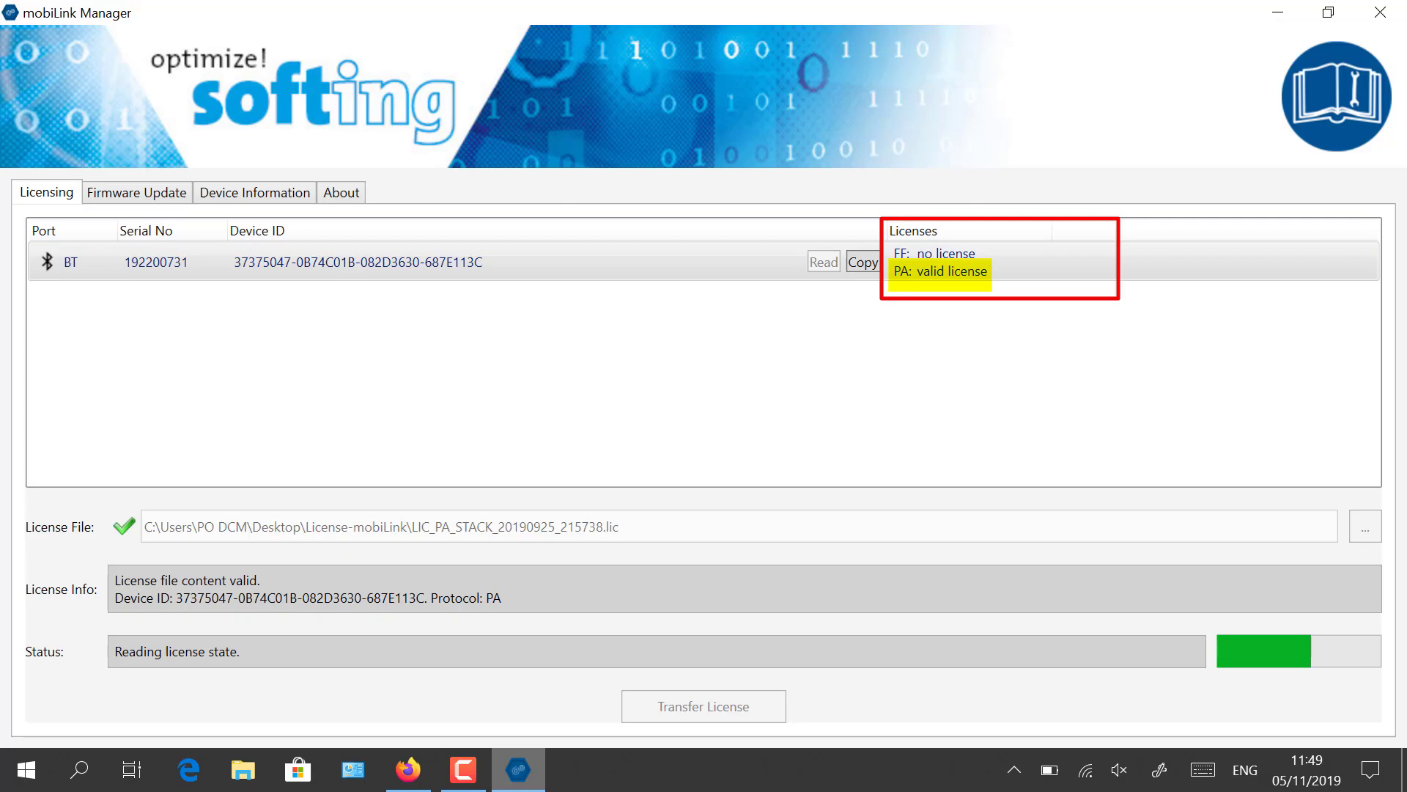
pyautogui.click(1277, 12)
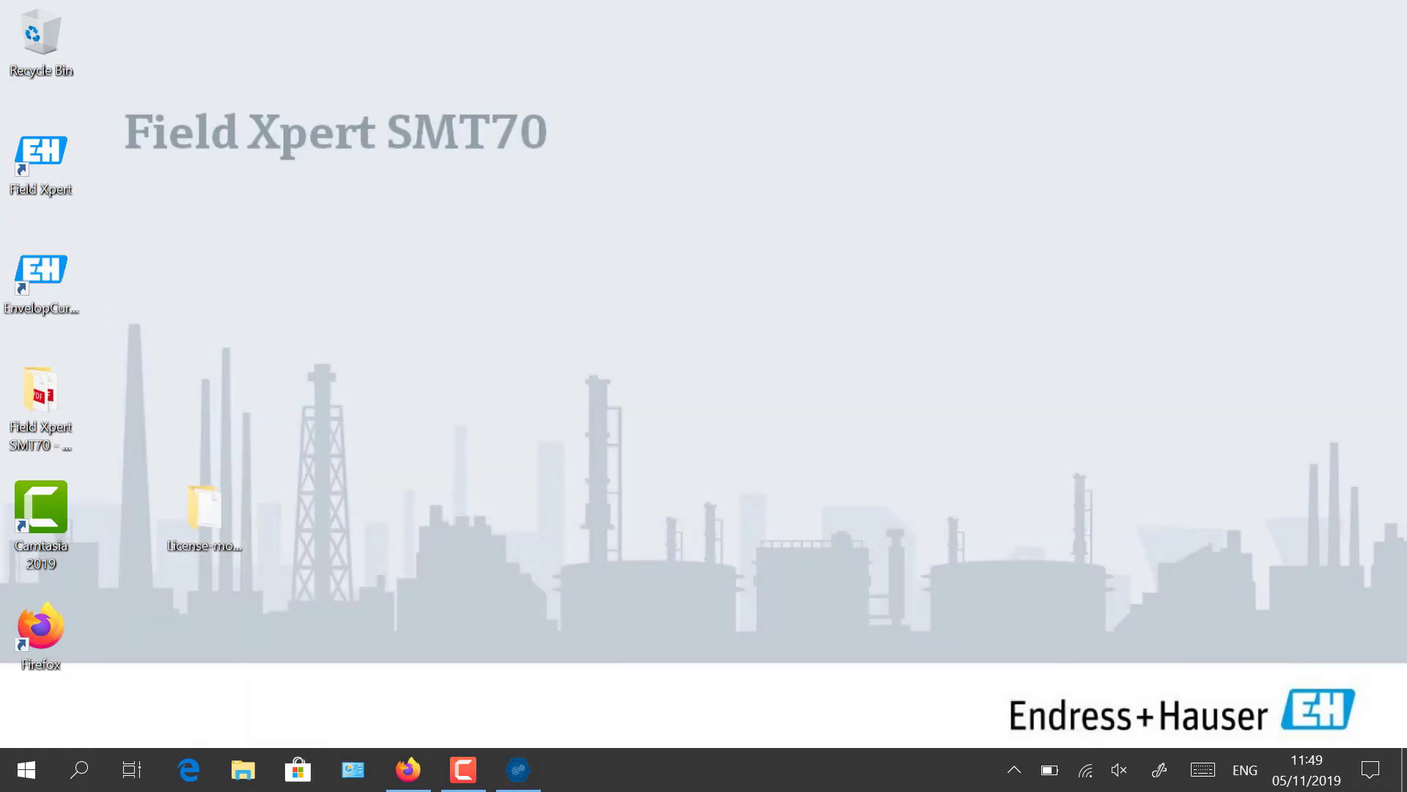
# Step: Open Field Xpert and start a step-by-step assistant connection using the PROFIBUS protocol and the Softing mobiLink interface
pyautogui.doubleClick(41, 158)
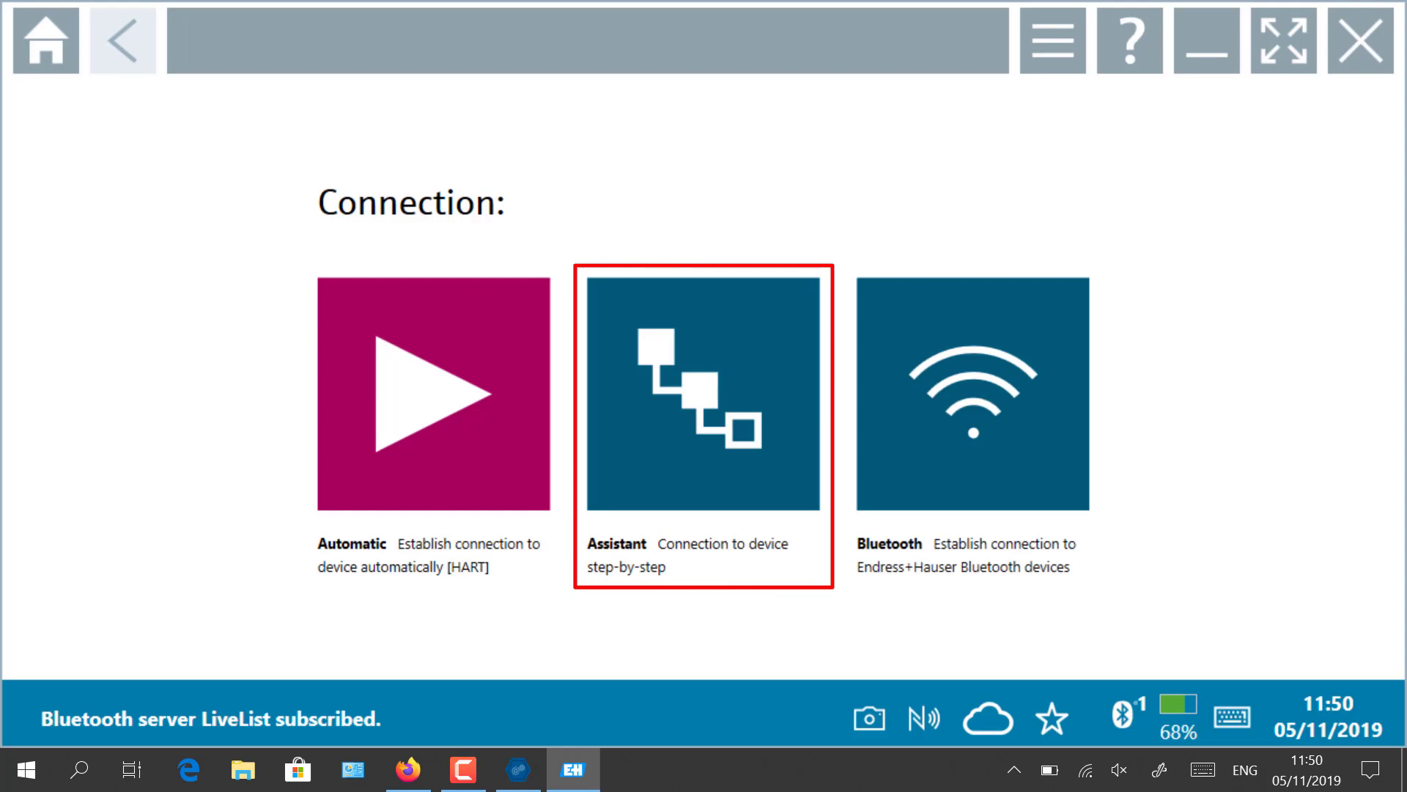
pyautogui.click(713, 436)
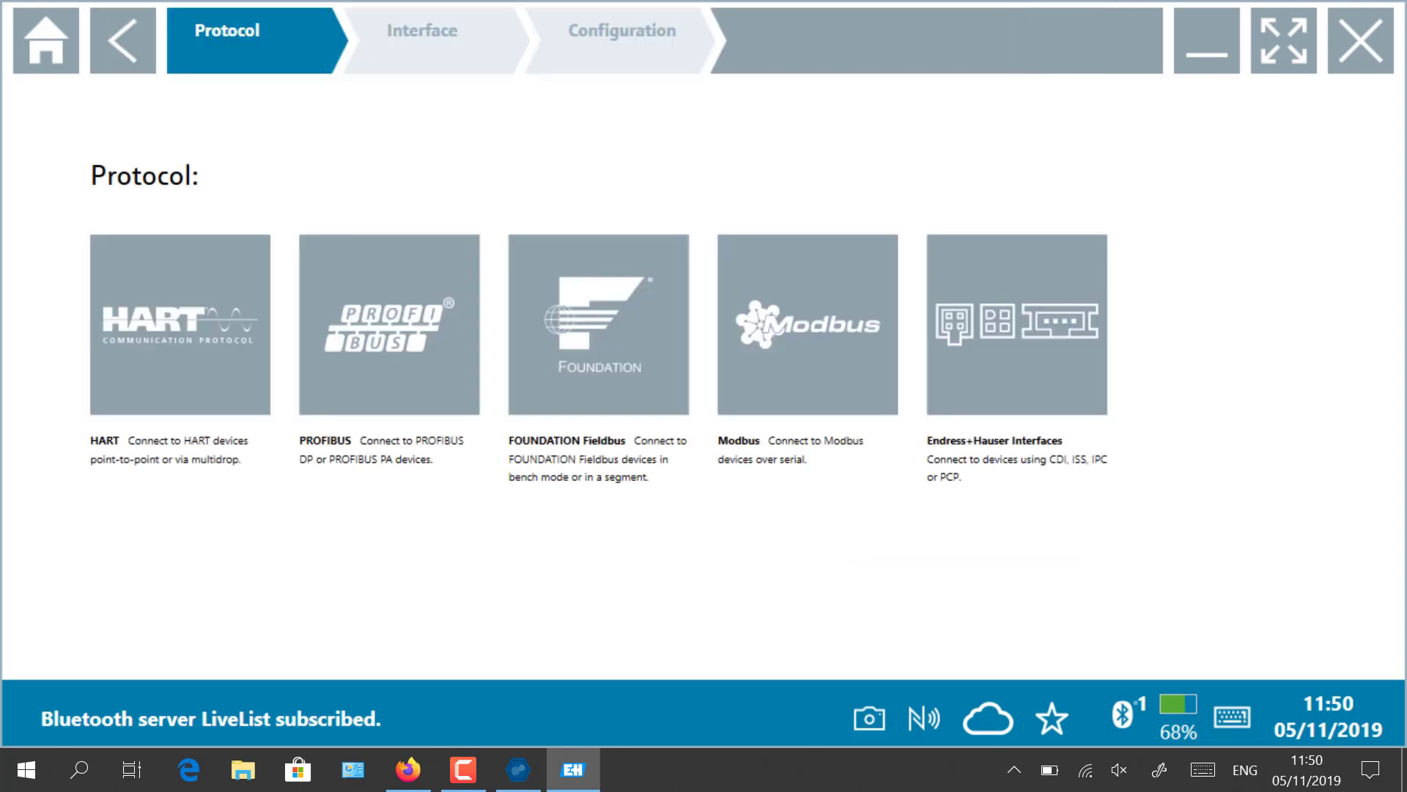
pyautogui.click(408, 379)
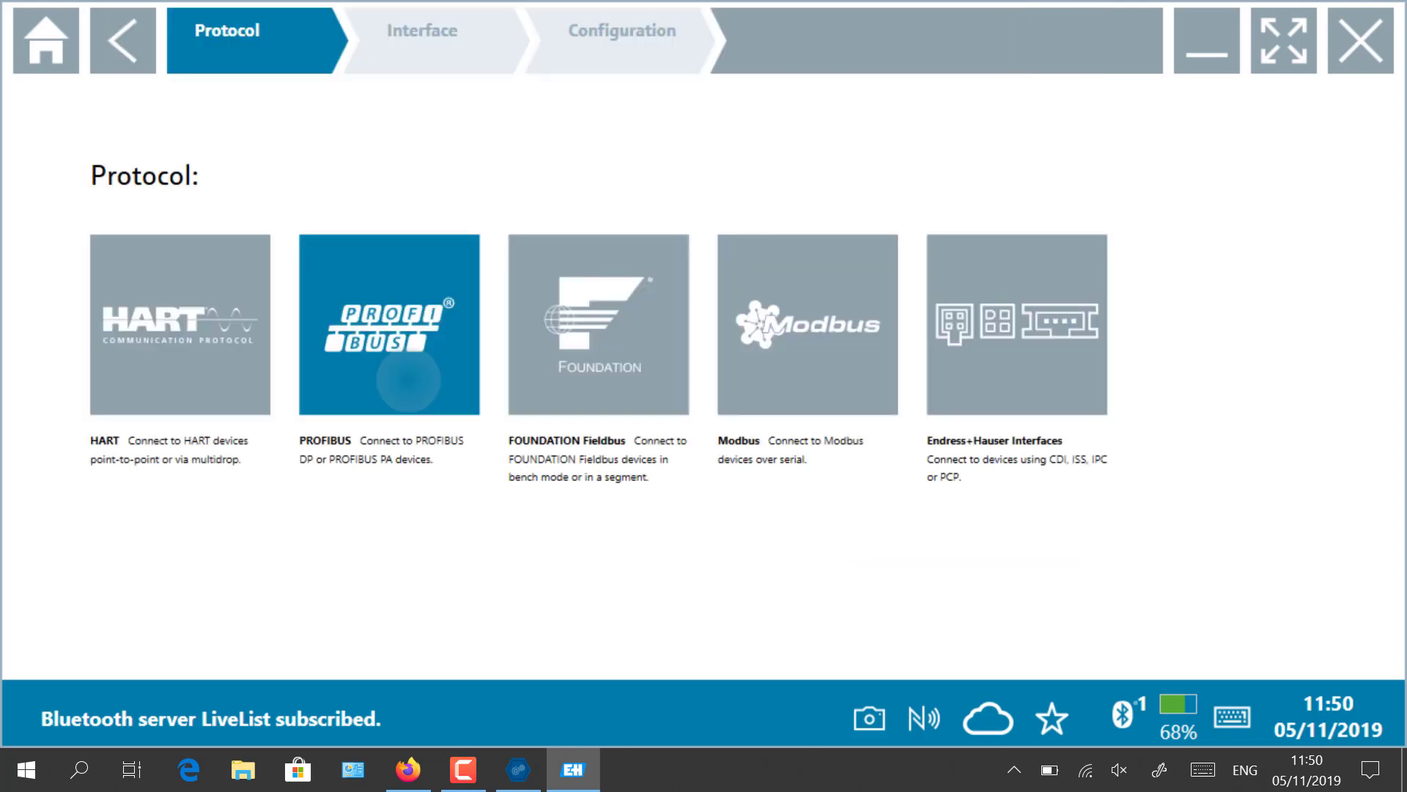
pyautogui.click(389, 324)
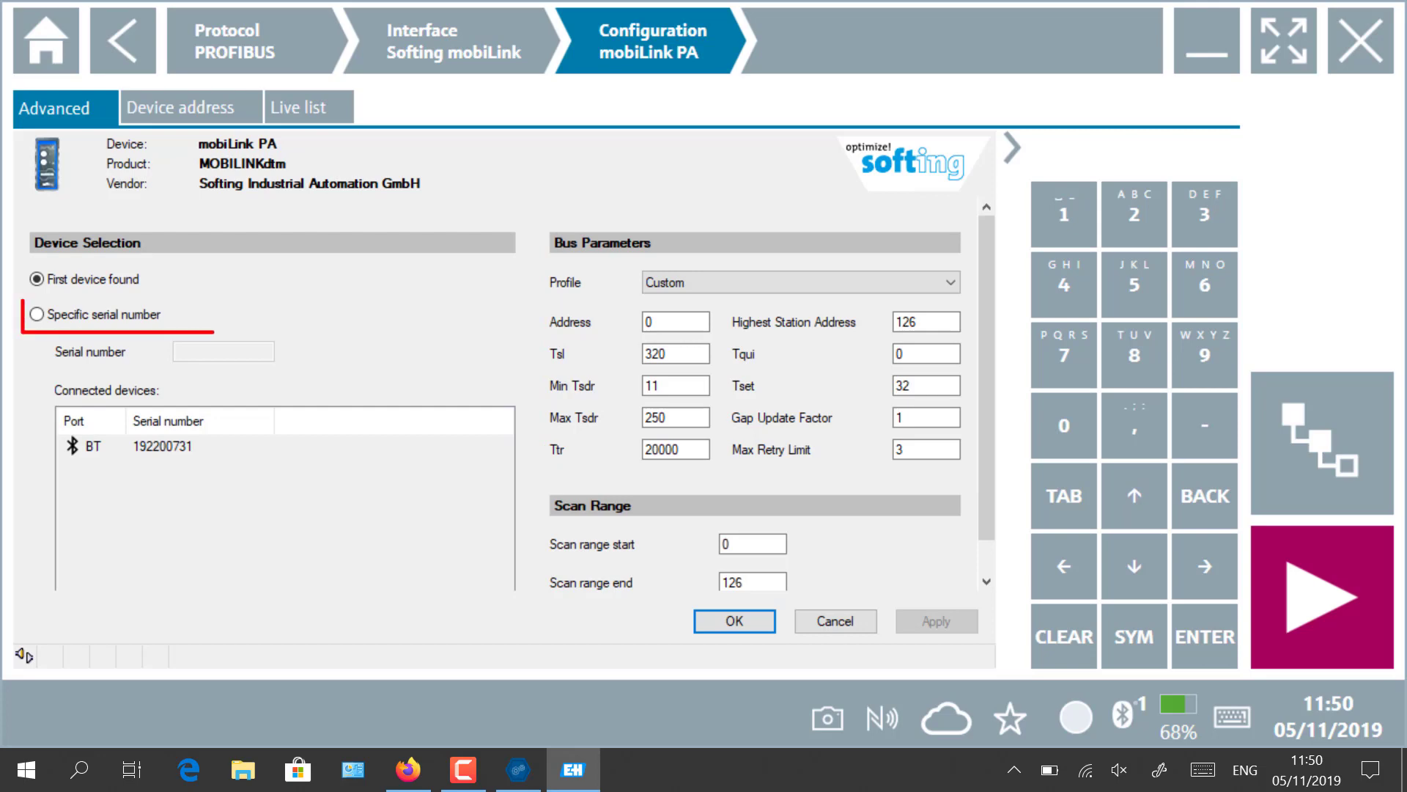
# Step: Set the mobiLink PA device selection to the specific serial number of the connected Bluetooth modem and scan for field devices
pyautogui.click(37, 314)
pyautogui.click(161, 445)
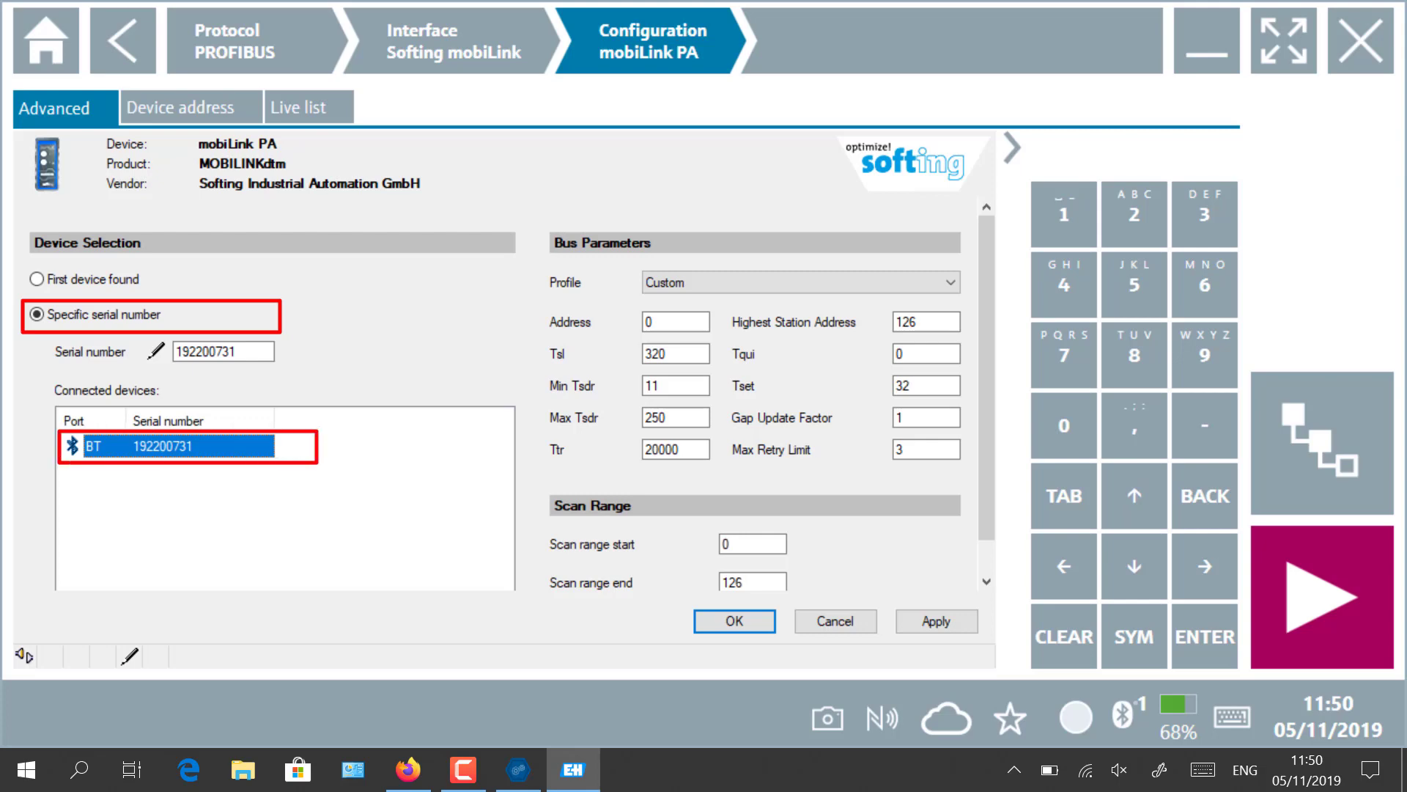
pyautogui.click(733, 621)
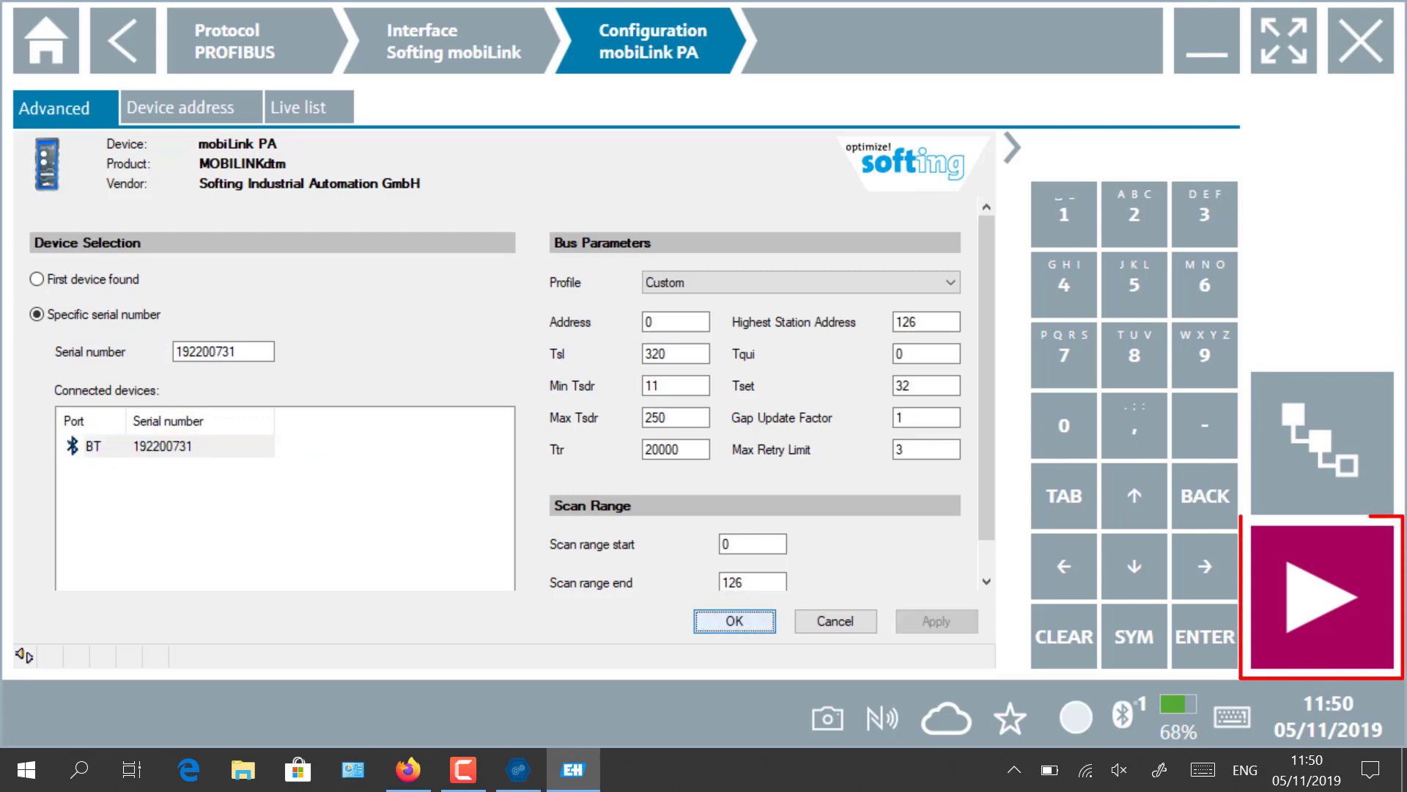
pyautogui.click(1322, 595)
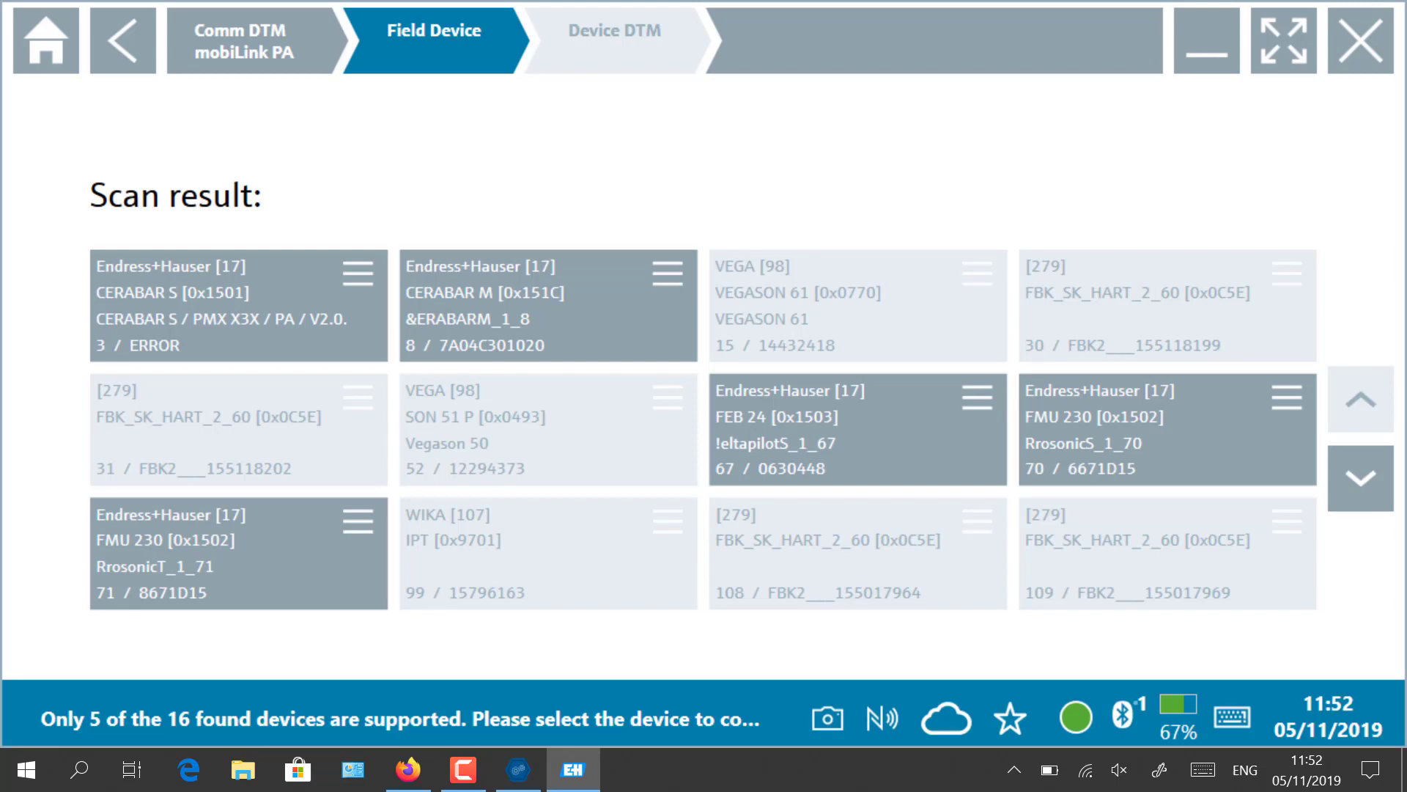
# Step: Connect to the scanned CERABAR M at address 8 using the vendor-specific Cerabar M / PMx 4x / PA DTM
pyautogui.click(1359, 477)
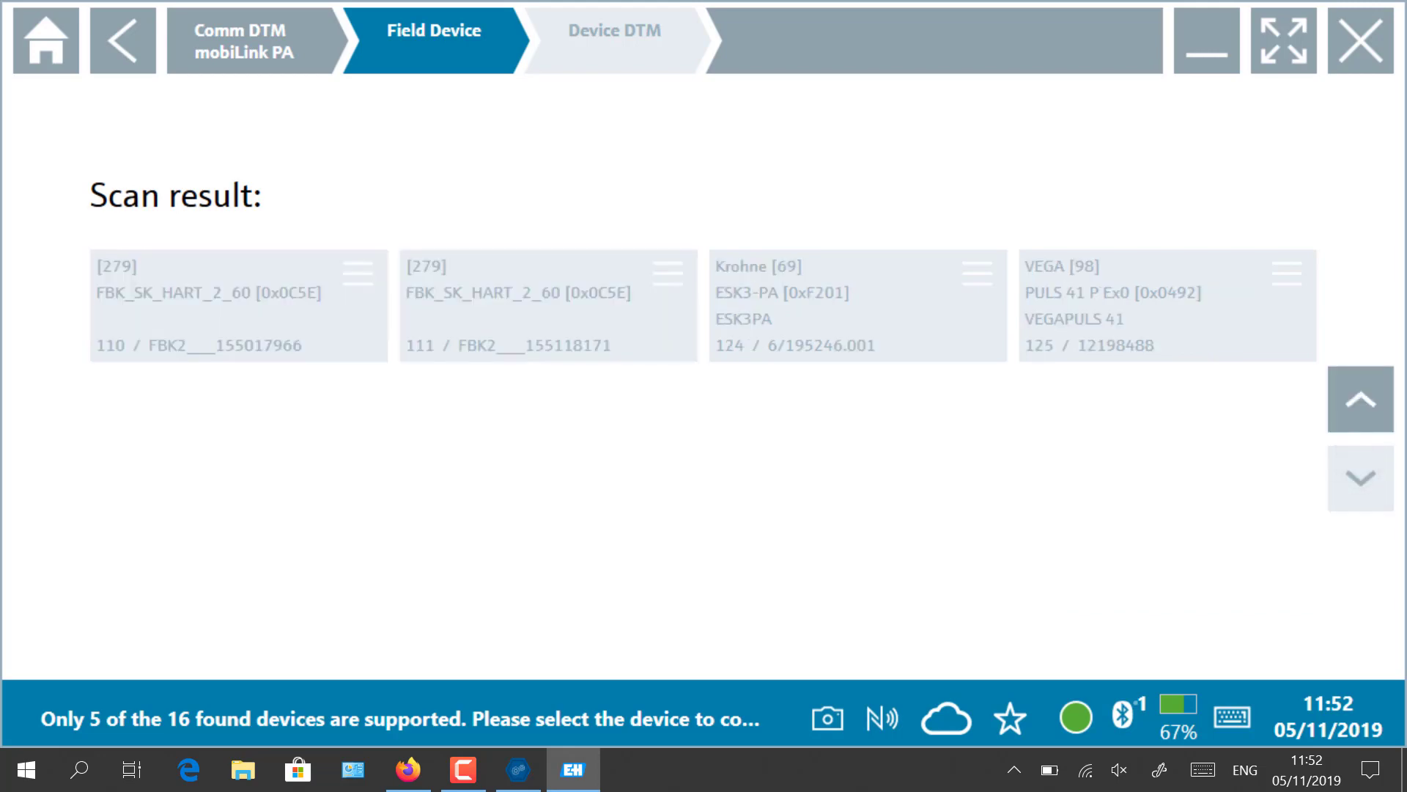
pyautogui.click(1360, 399)
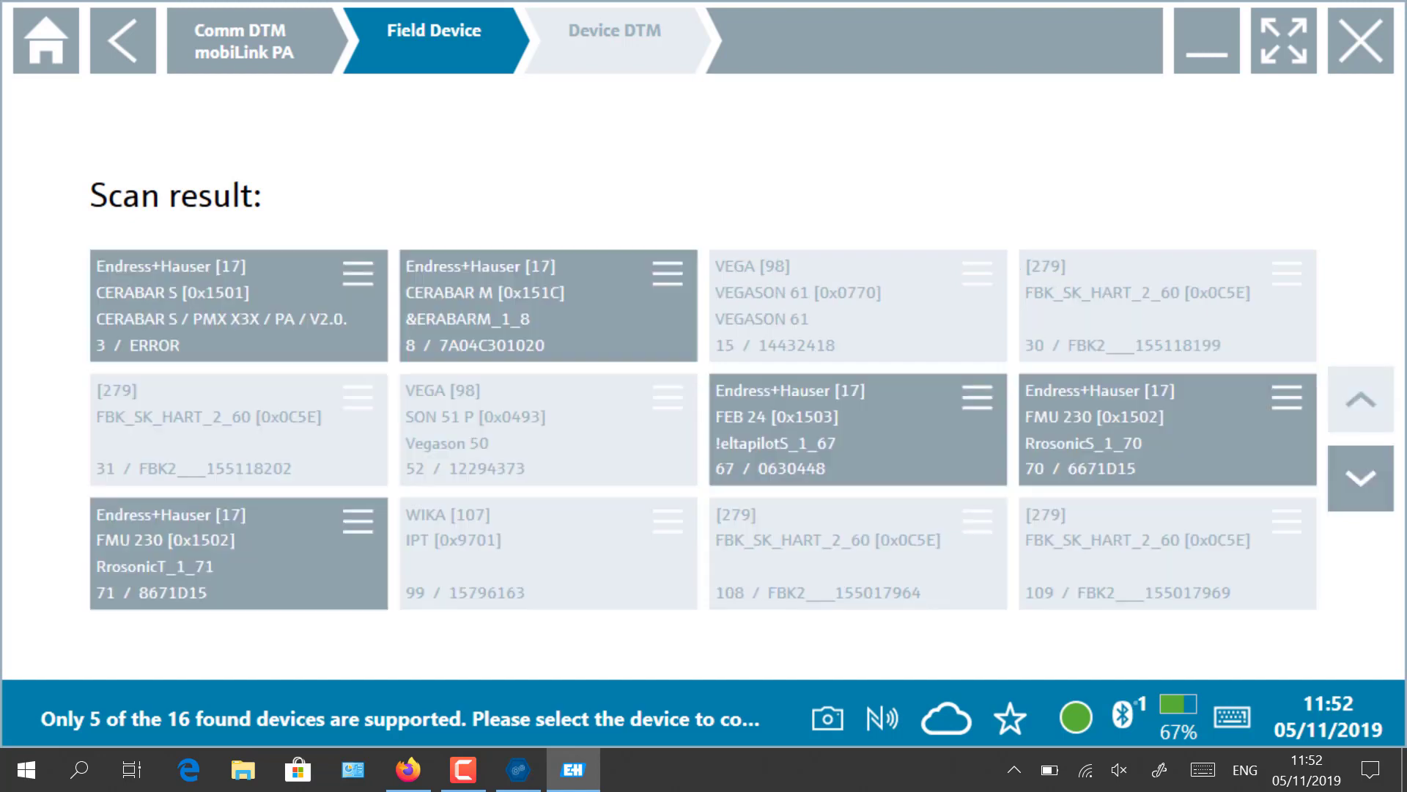
pyautogui.click(1360, 477)
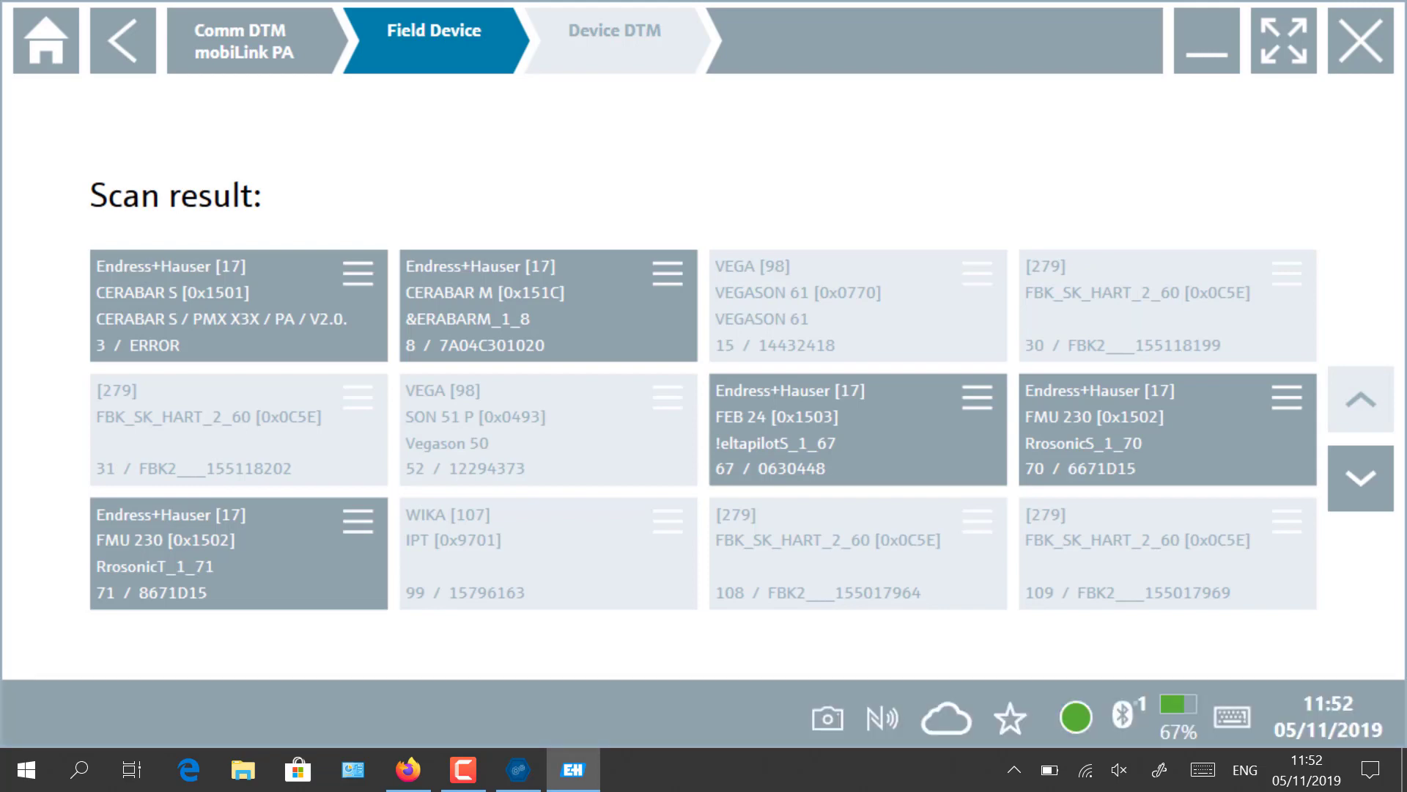
pyautogui.click(528, 288)
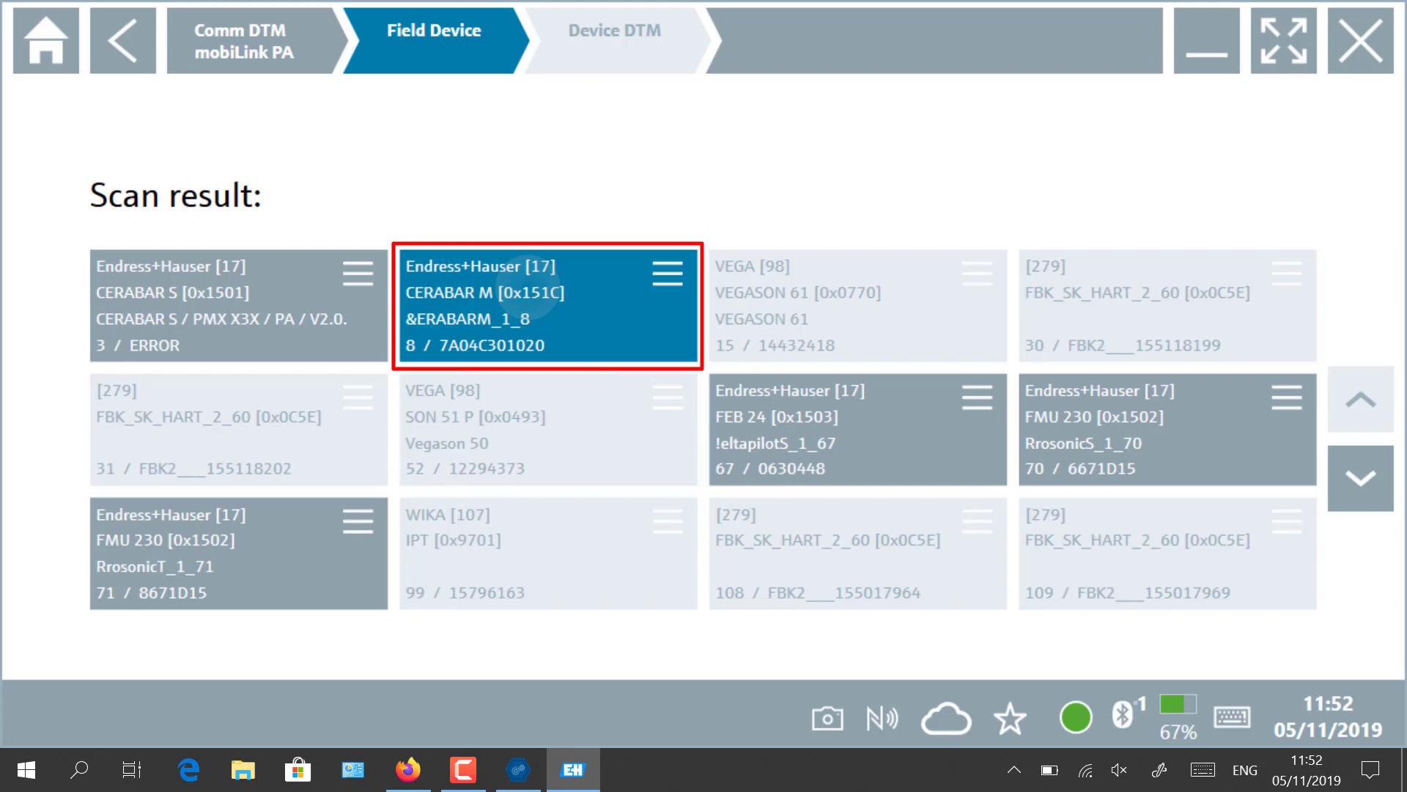
pyautogui.click(528, 285)
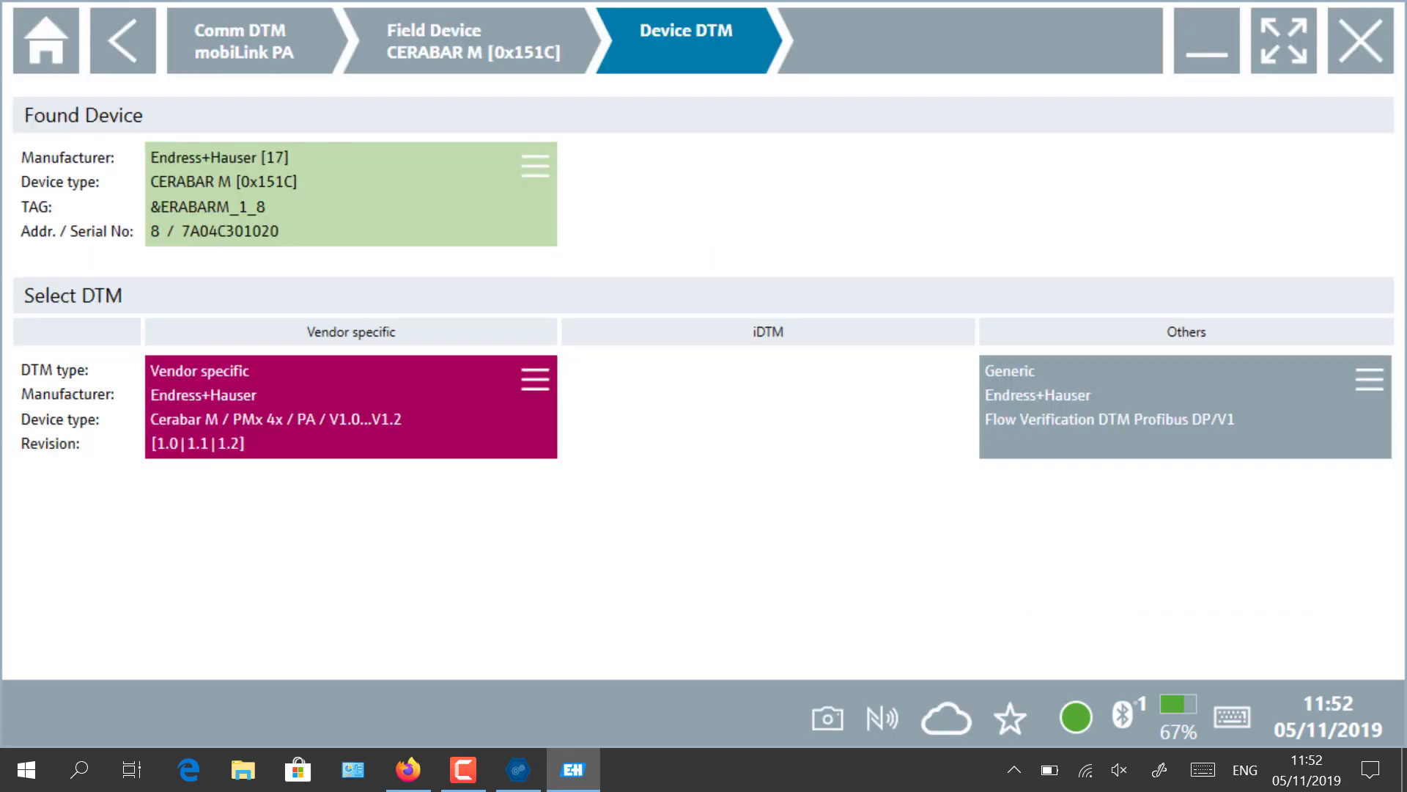
pyautogui.click(351, 407)
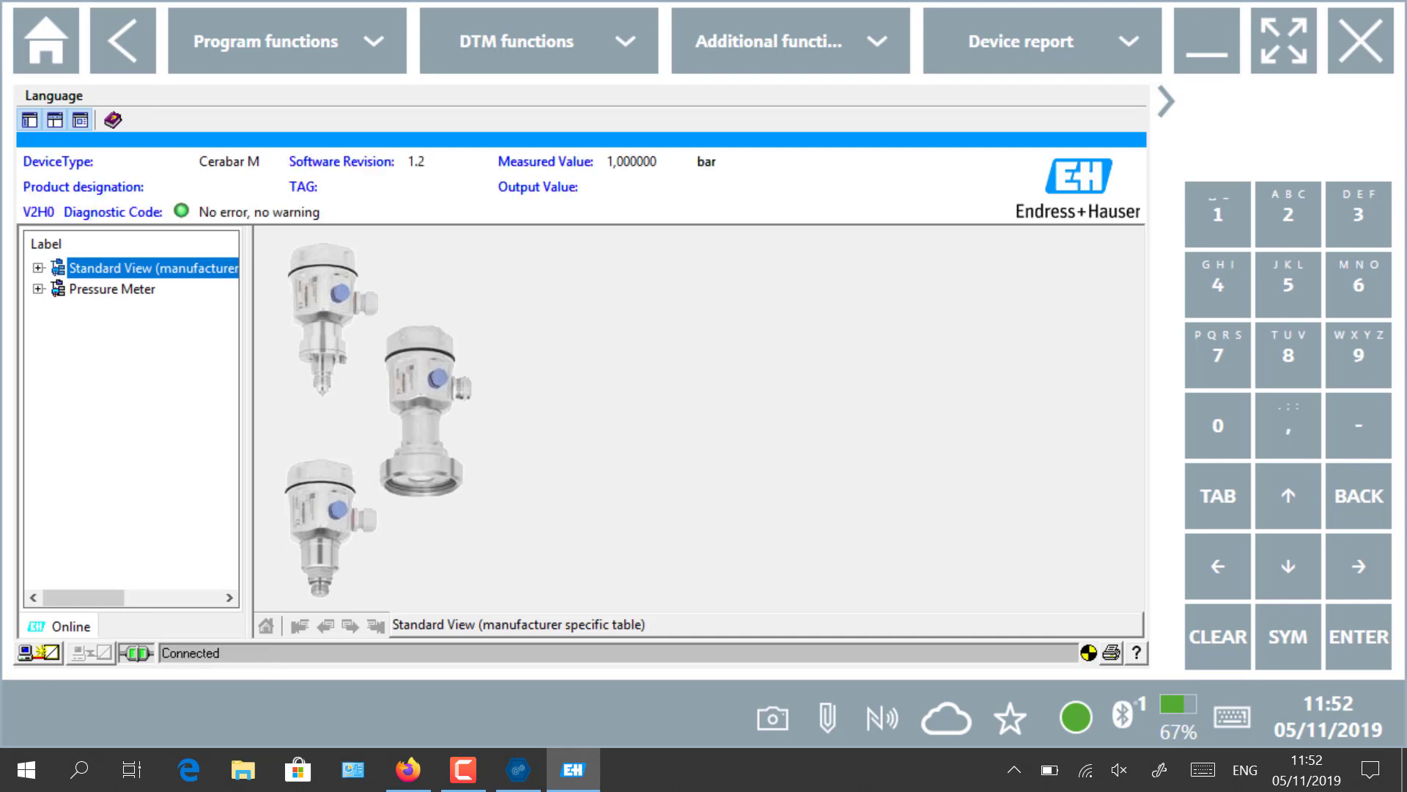
pyautogui.click(287, 41)
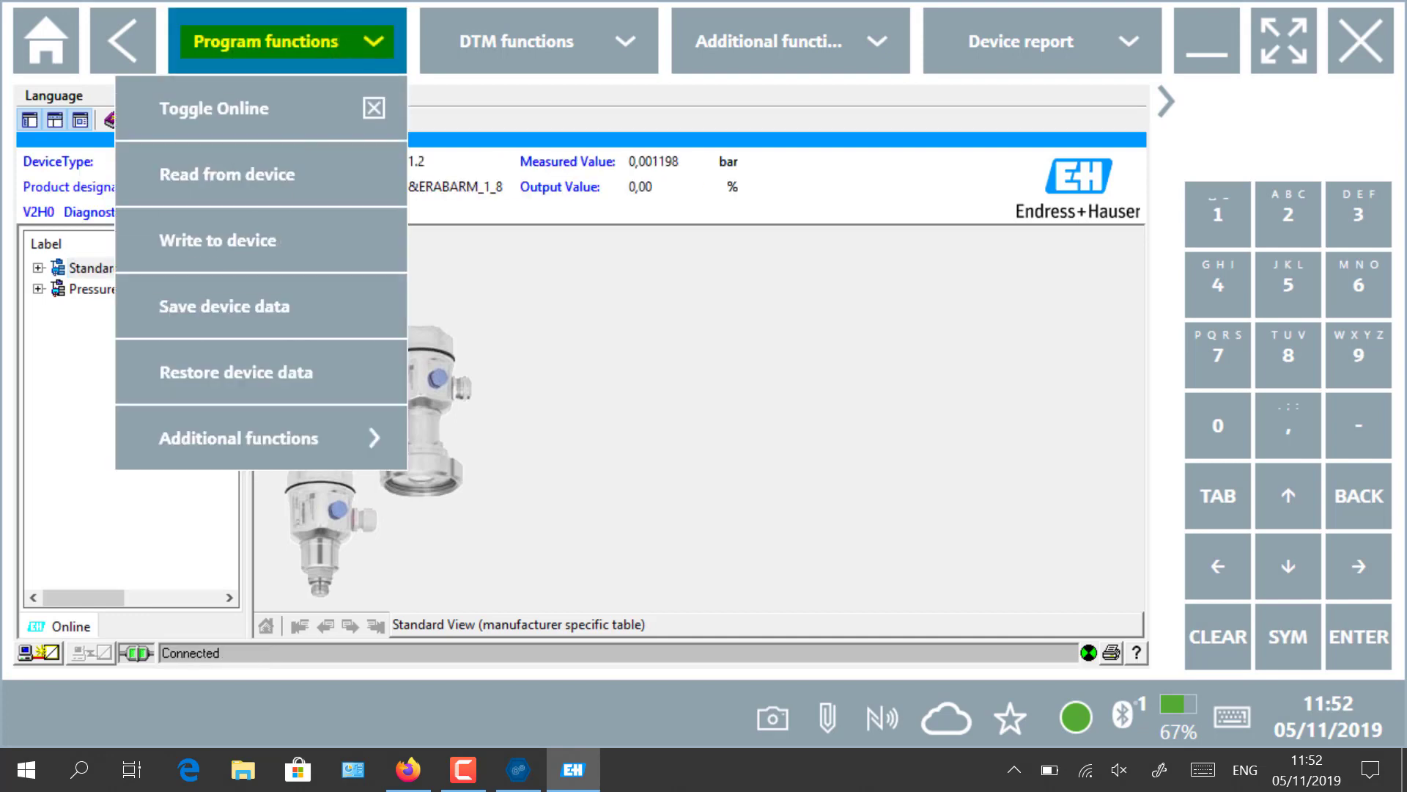
pyautogui.click(539, 41)
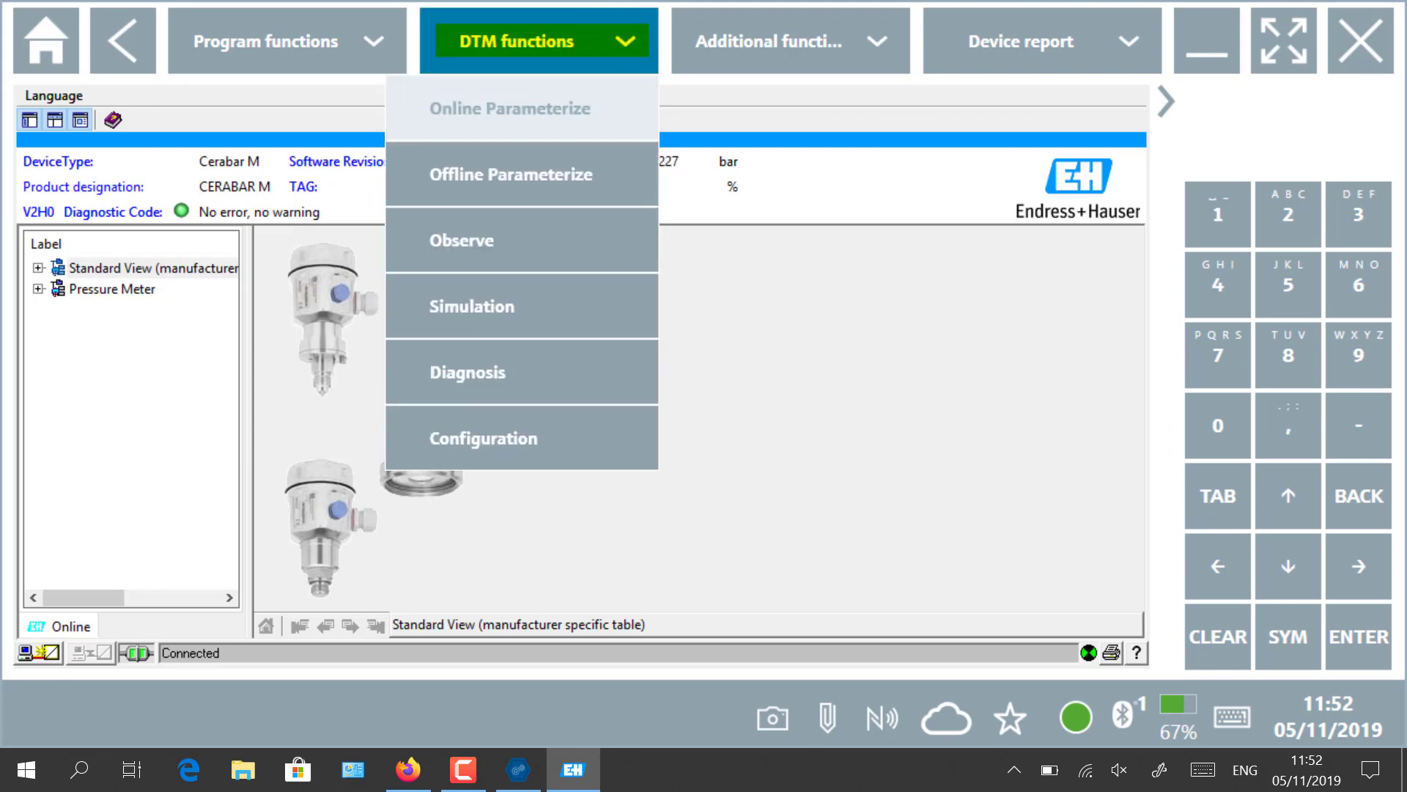
pyautogui.click(791, 41)
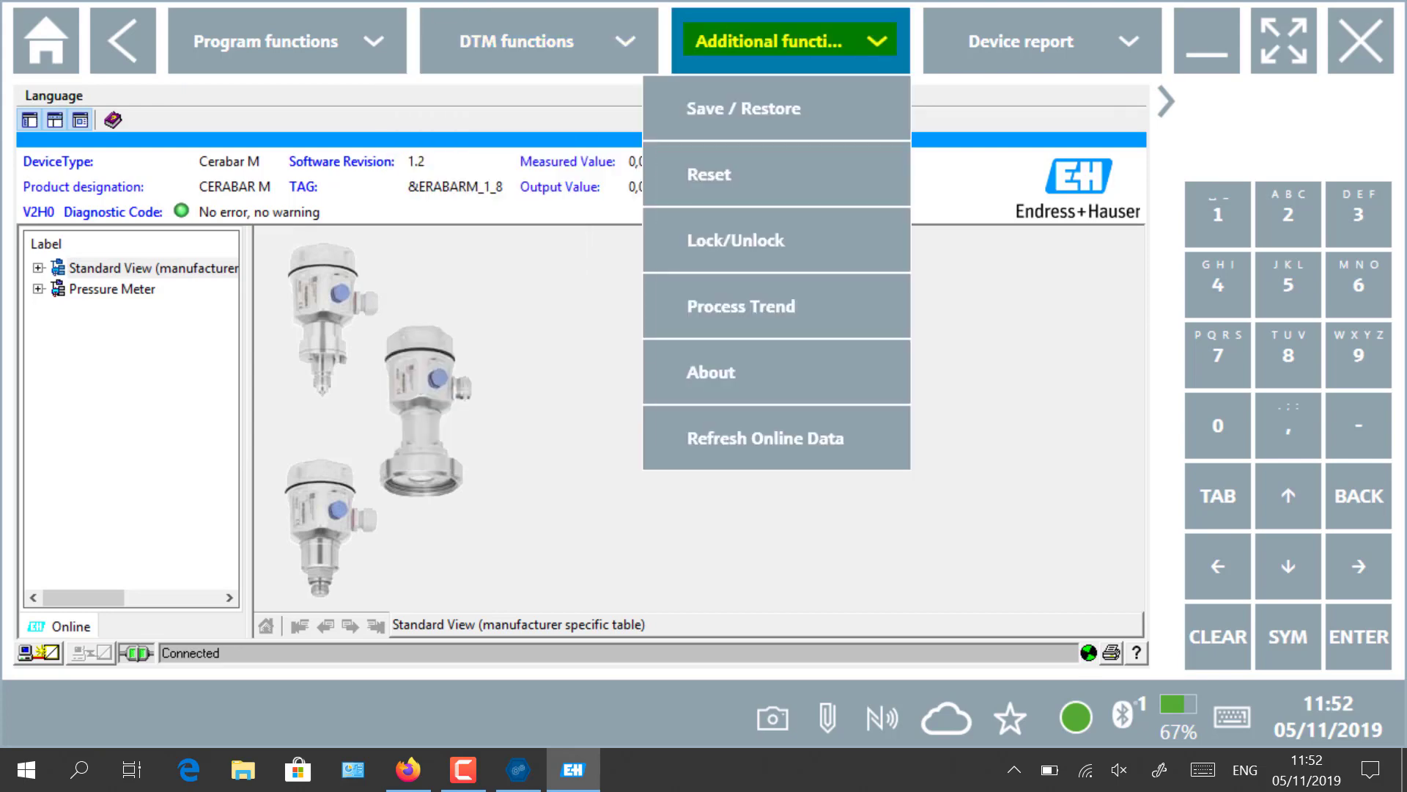
pyautogui.click(1042, 41)
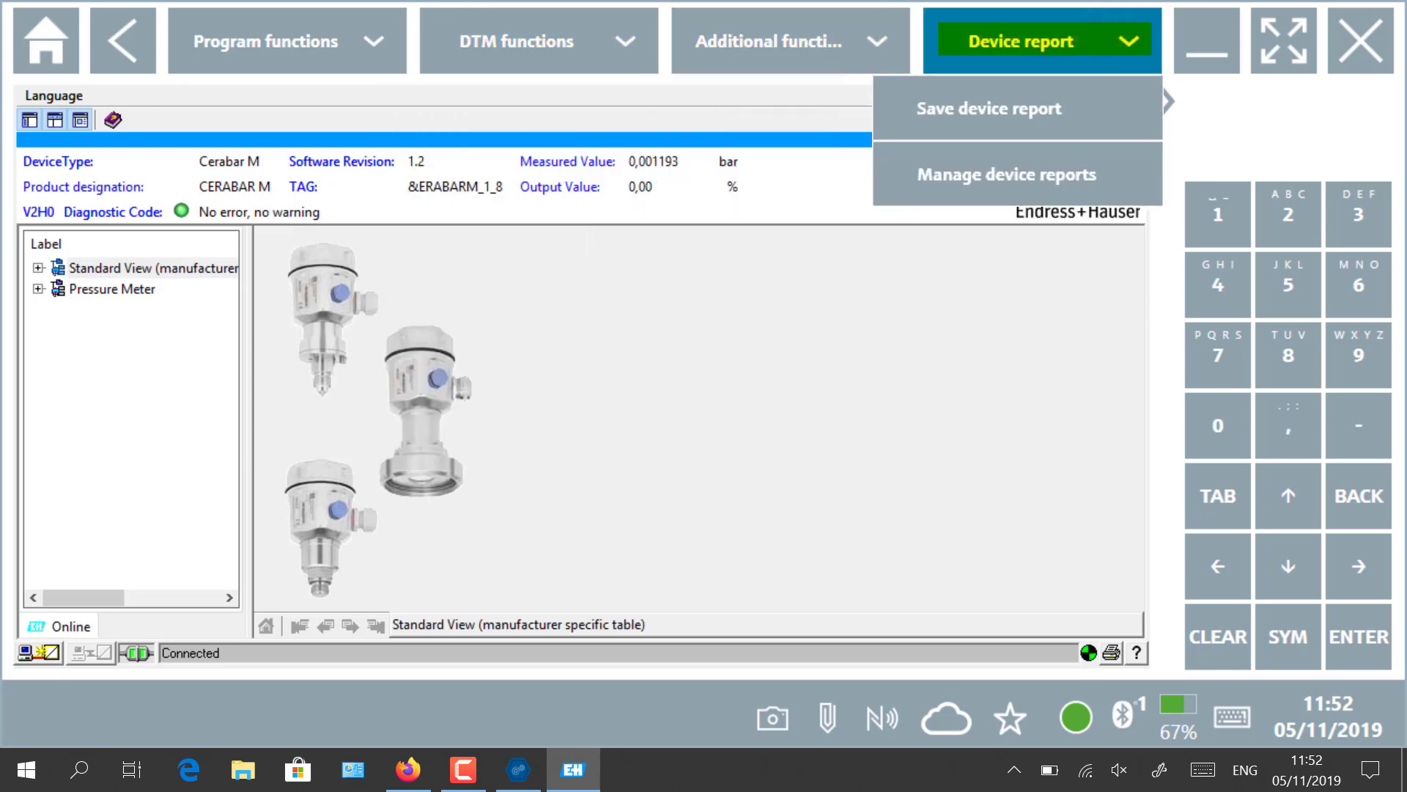
pyautogui.click(1042, 41)
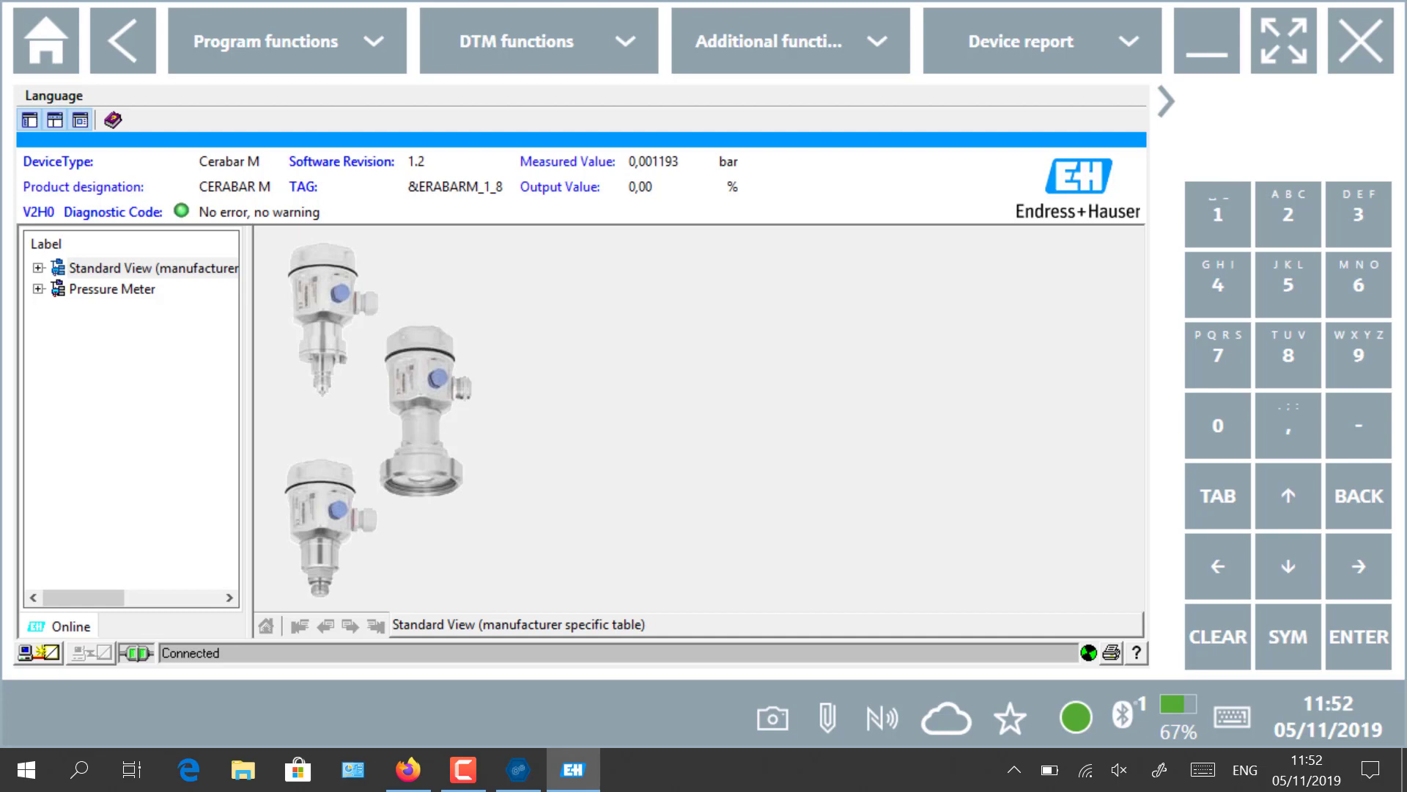
# Step: Open the Simulation function of the Cerabar M DTM
pyautogui.click(538, 41)
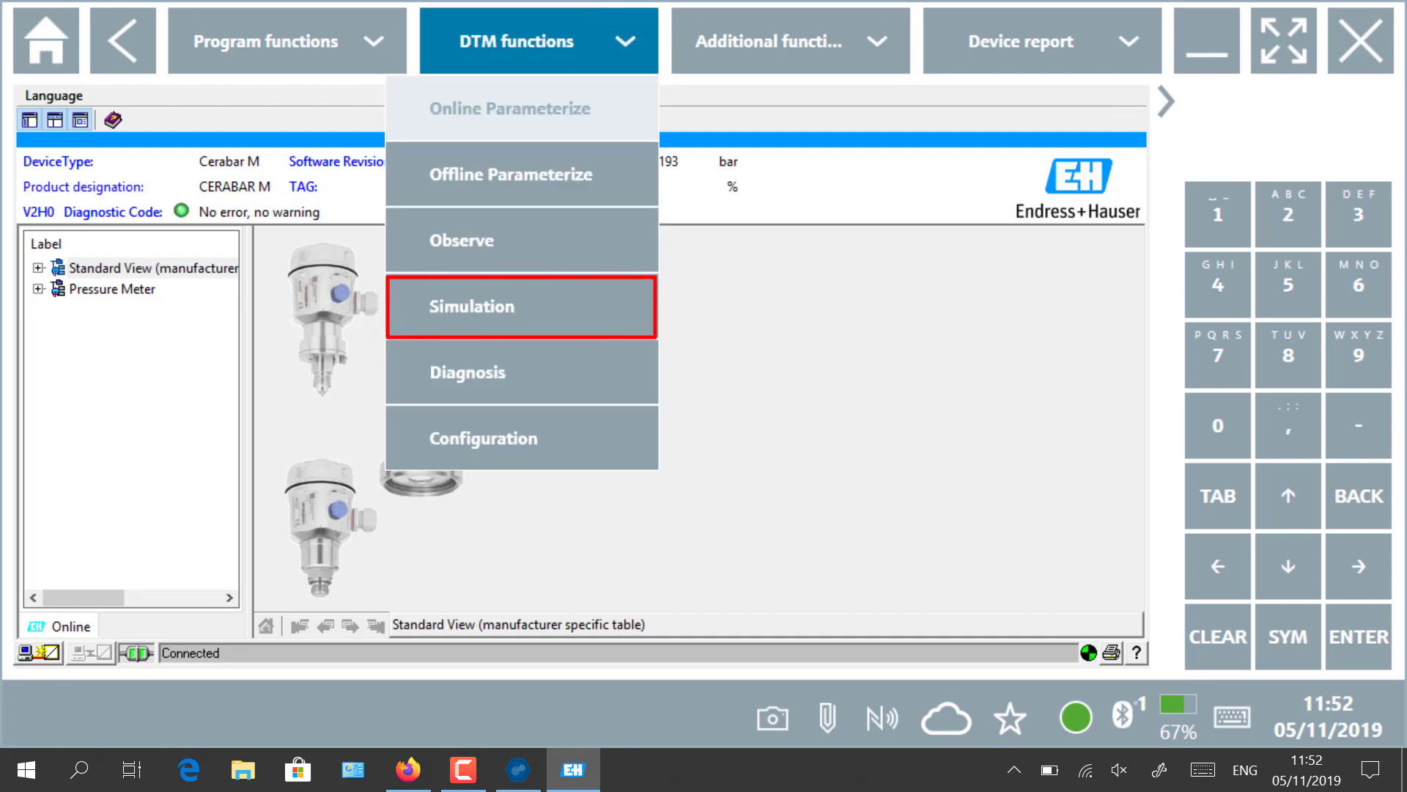
pyautogui.click(521, 305)
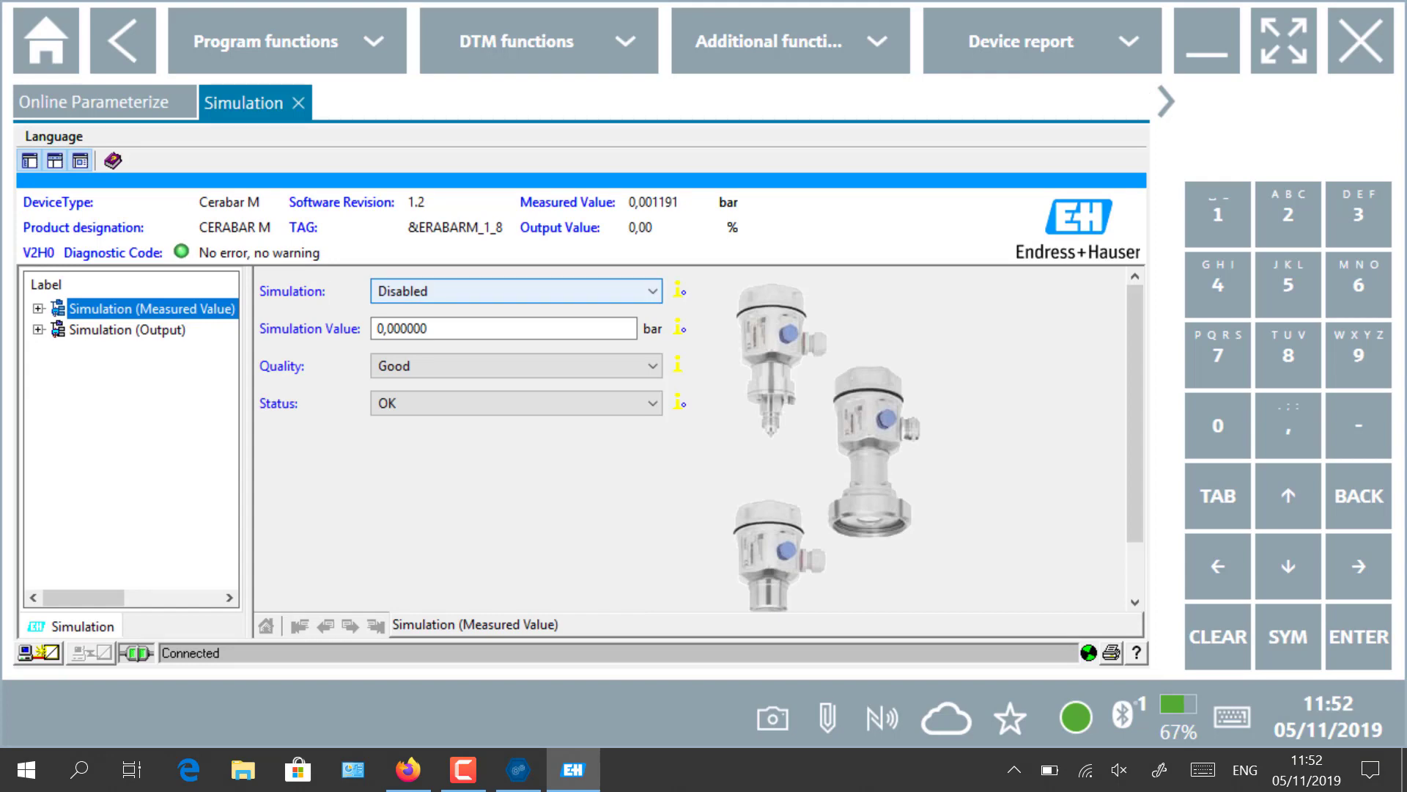
# Step: Set the Simulation parameter of the measured value simulation to Enabled
pyautogui.click(516, 291)
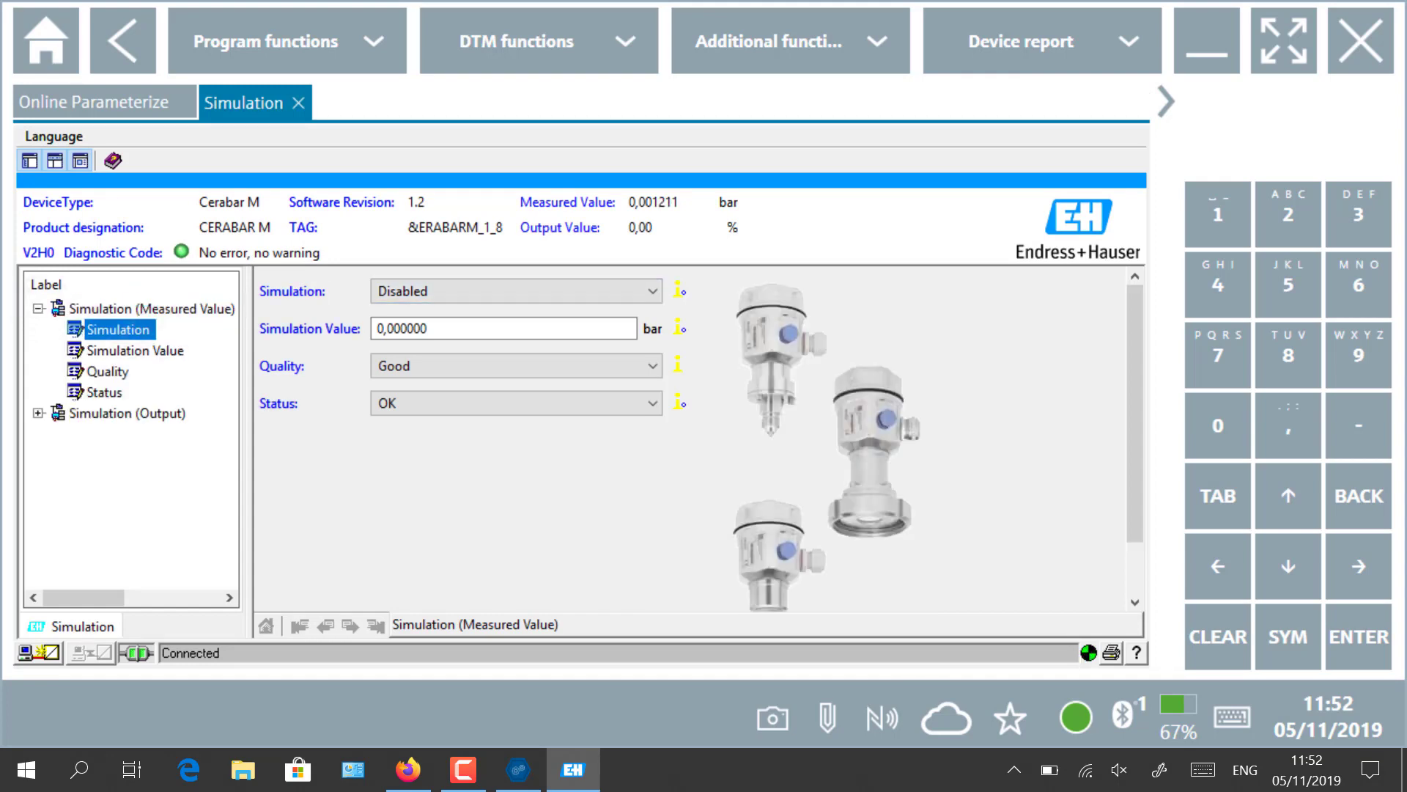
pyautogui.click(516, 291)
pyautogui.click(531, 324)
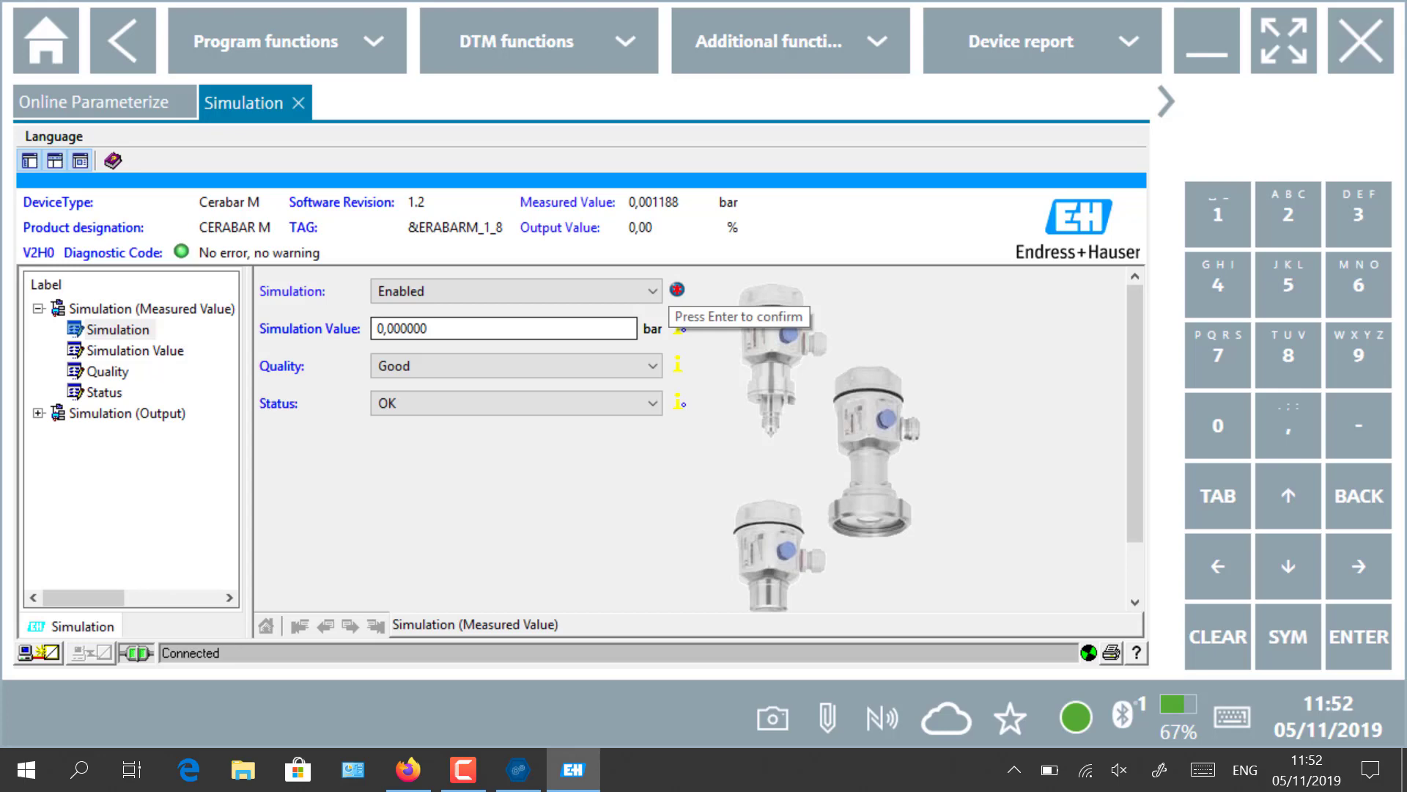
# Step: Expand the Simulation (Output) group and examine its parameters, including Target Mode
pyautogui.click(127, 413)
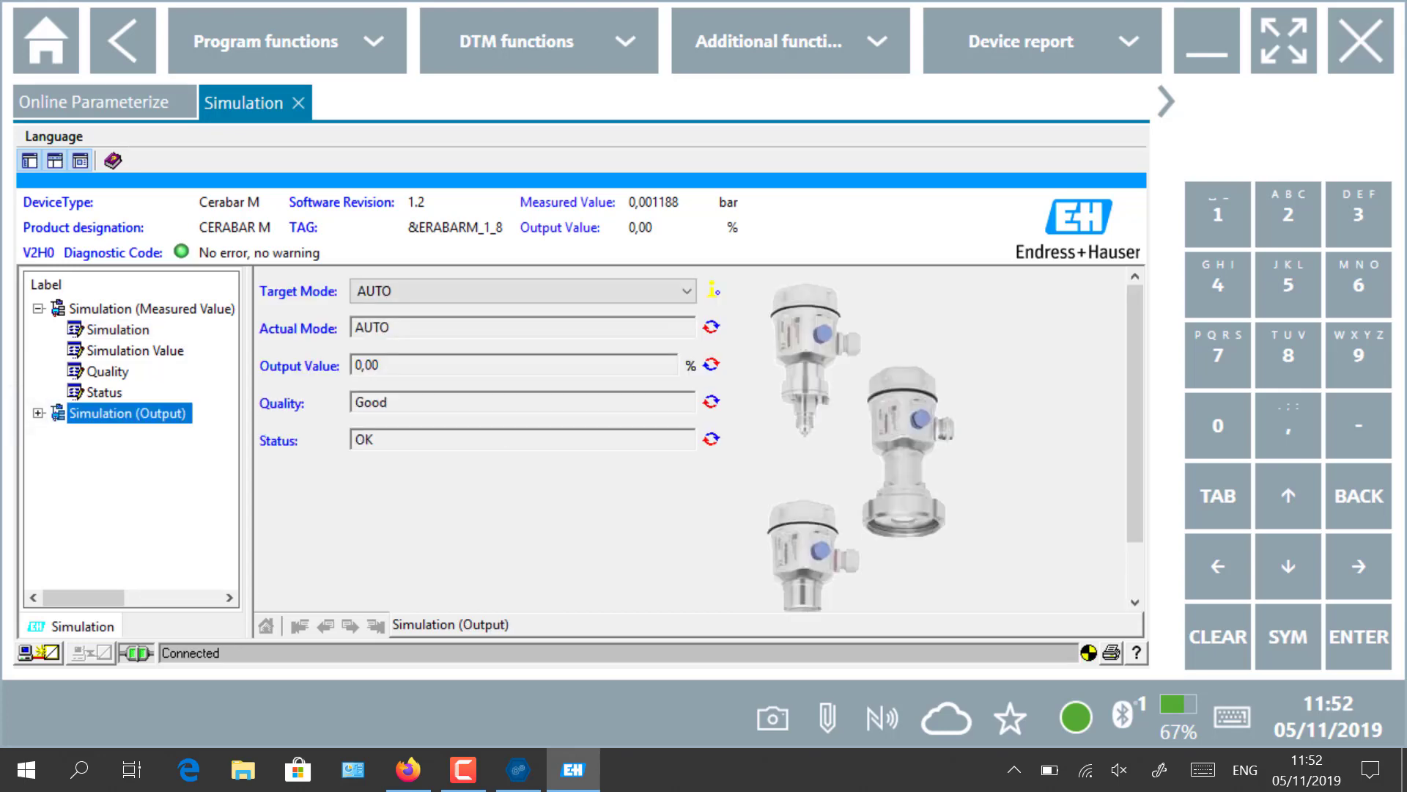
pyautogui.click(38, 413)
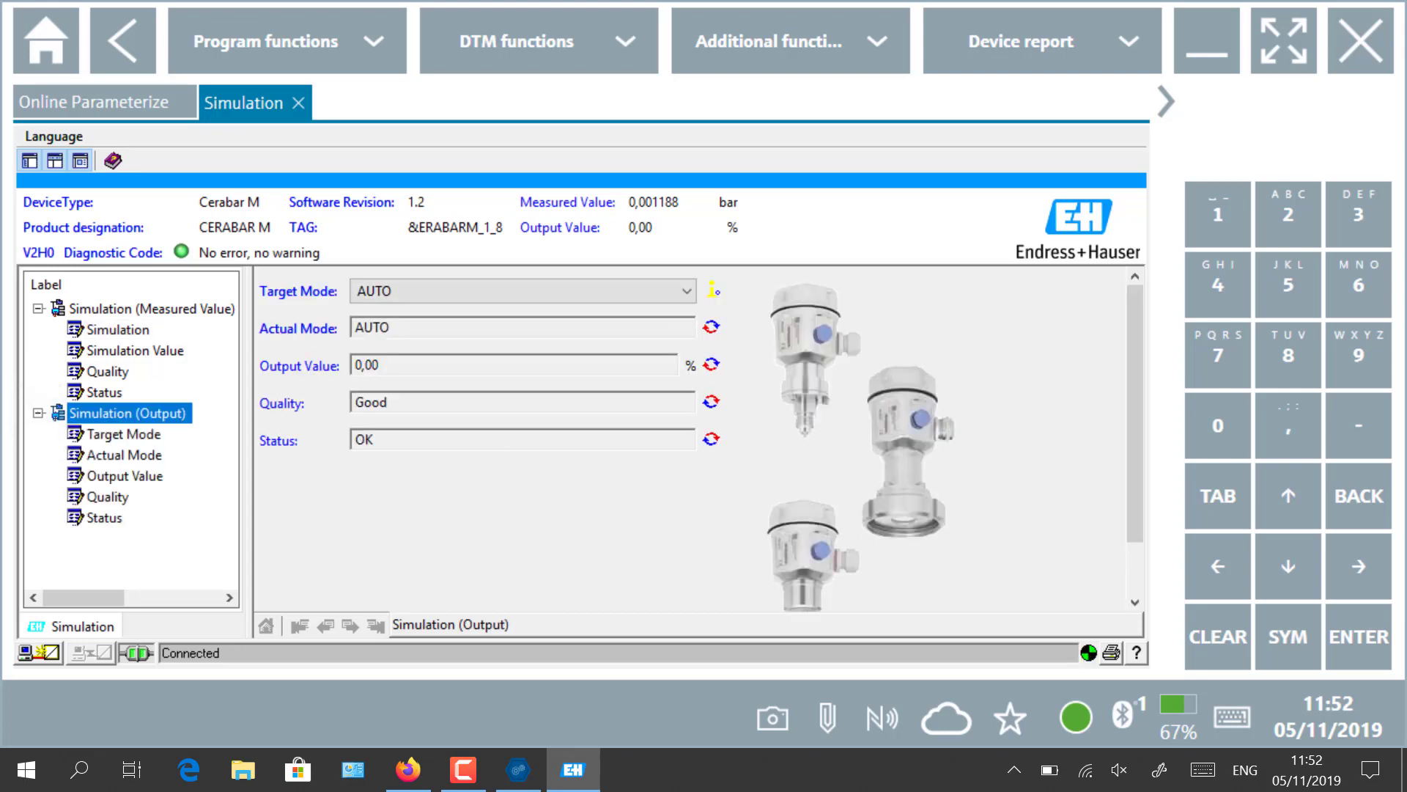
pyautogui.click(124, 434)
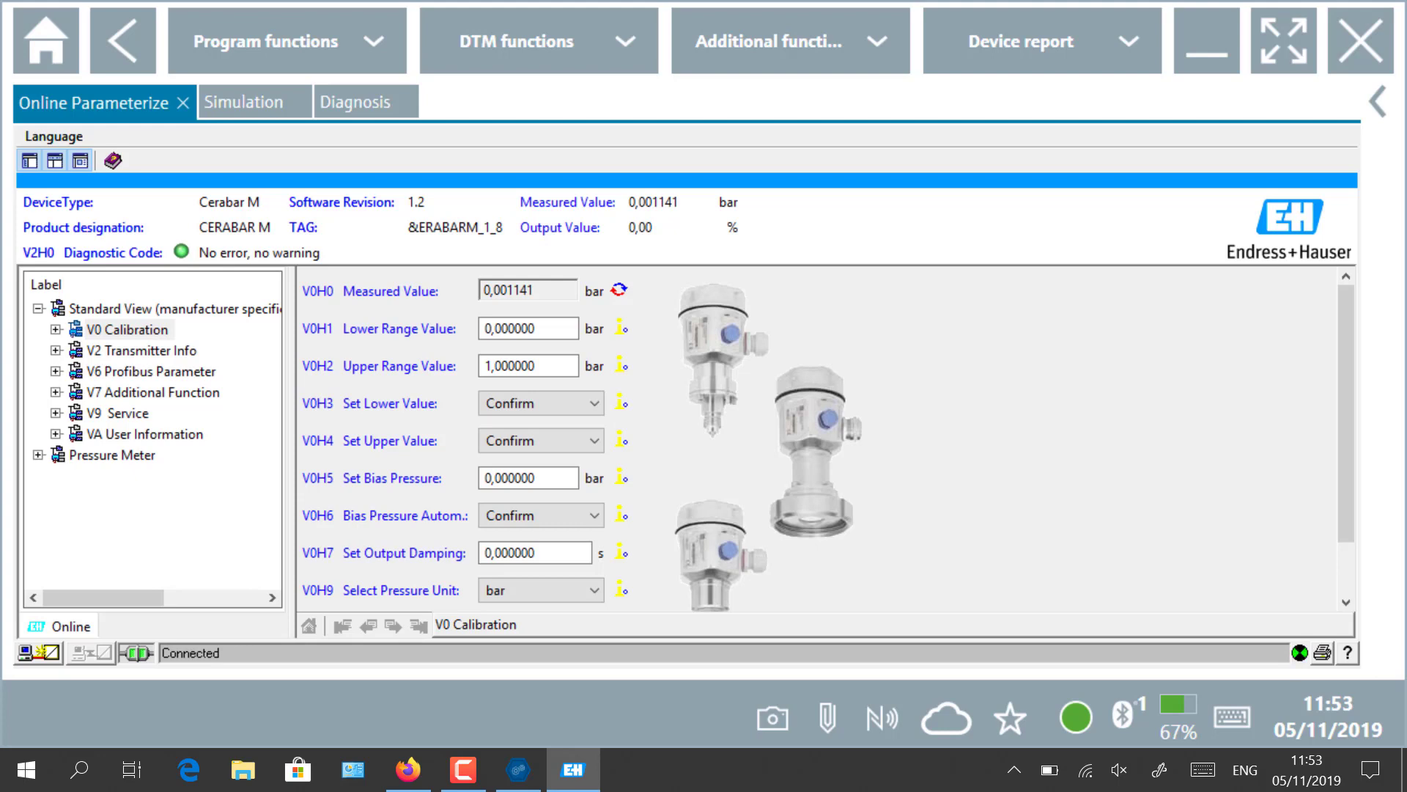
# Step: Save a device report of the Cerabar M as a PDF in the DeviceReports folder under the proposed file name
pyautogui.click(1068, 35)
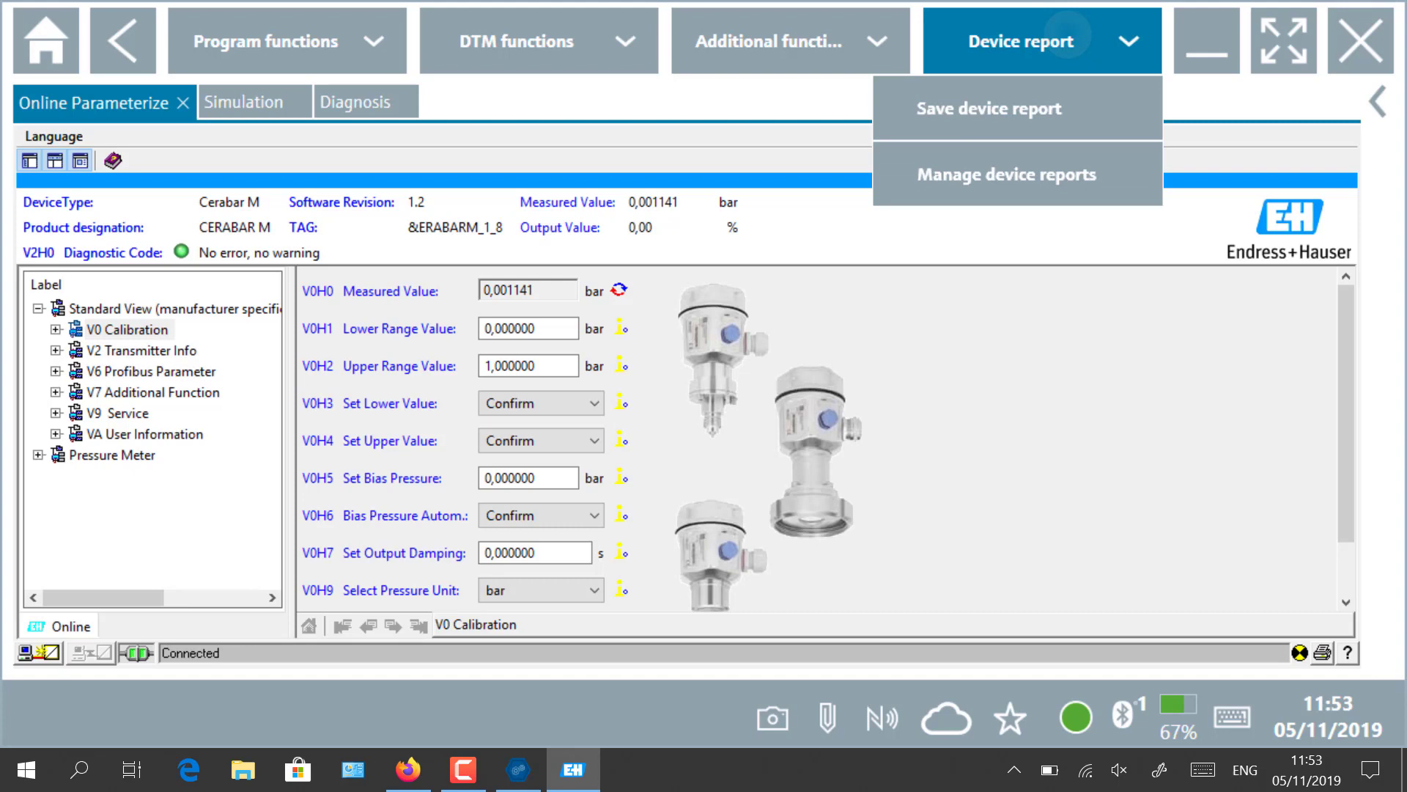
pyautogui.click(1031, 100)
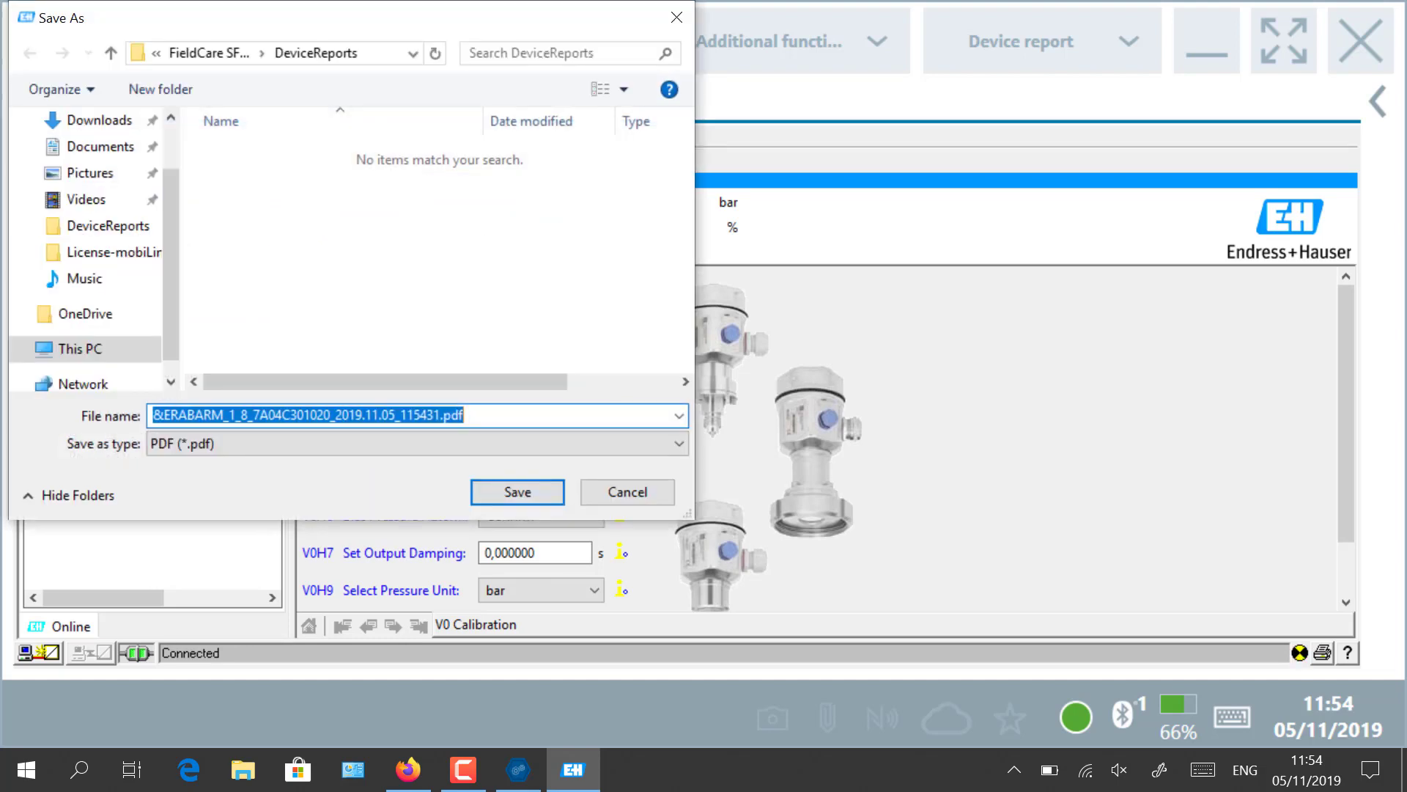
pyautogui.press('Return')
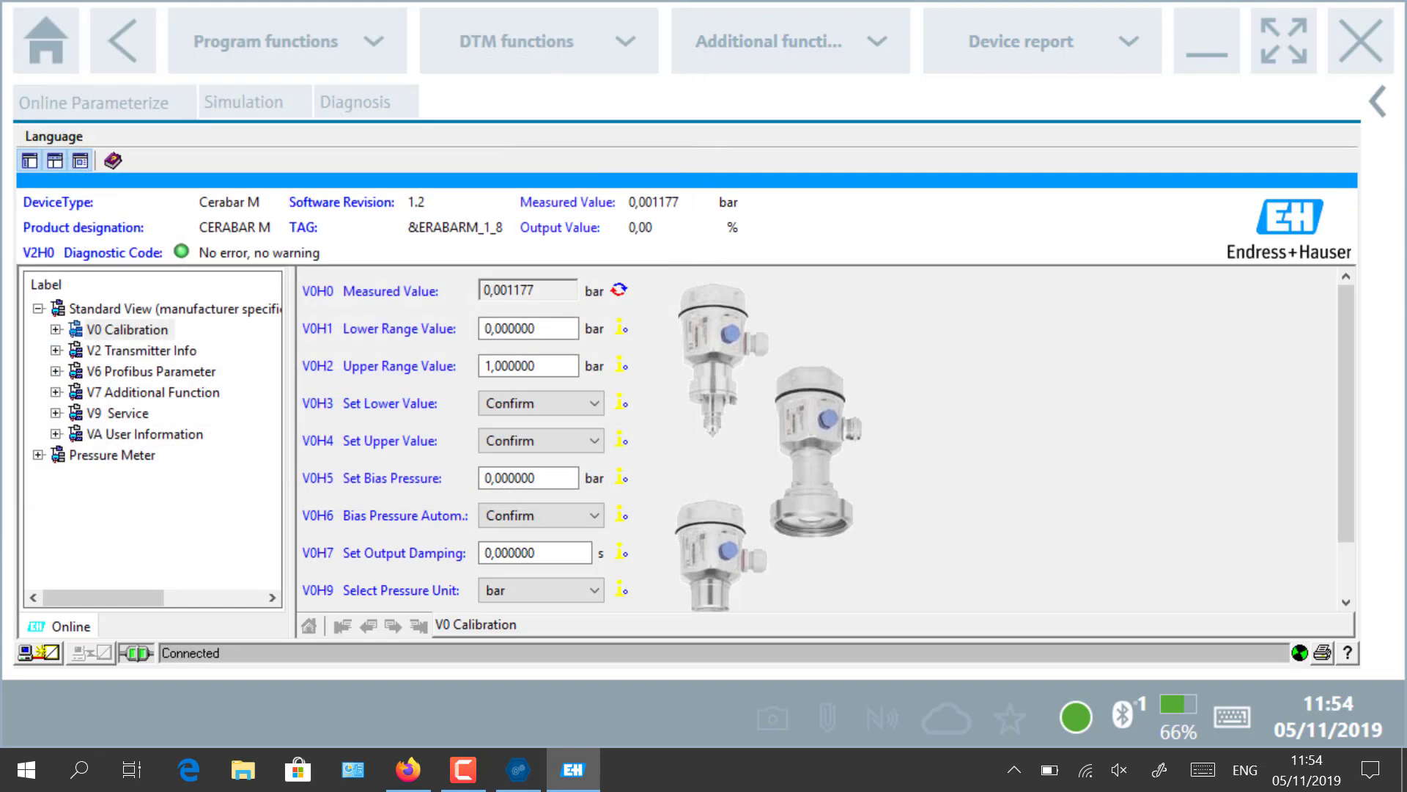